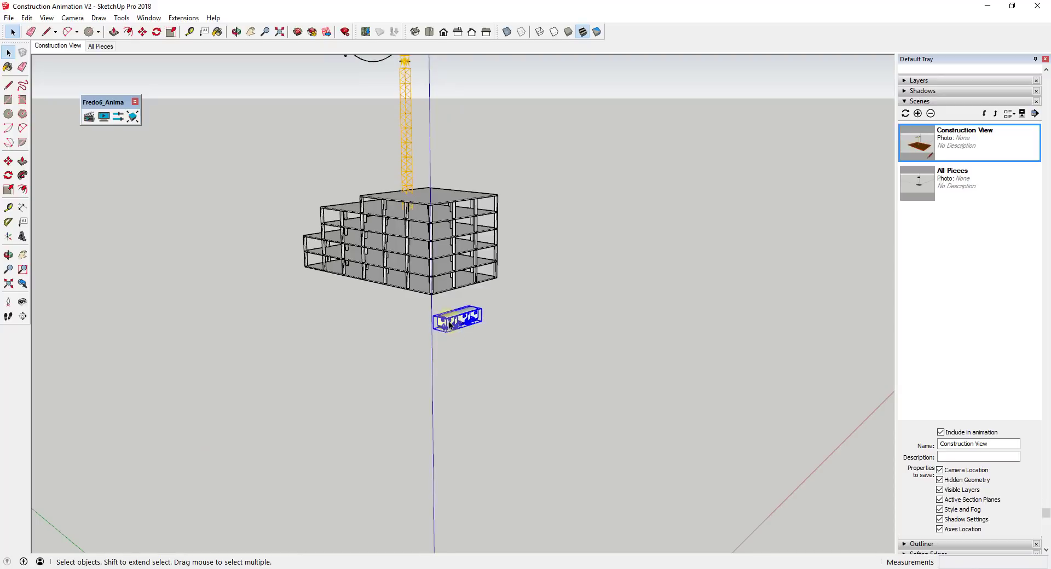
# Examine the floor slabs of the floating building one by one and its height above the origin.
pyautogui.scroll(3, 404, 260)
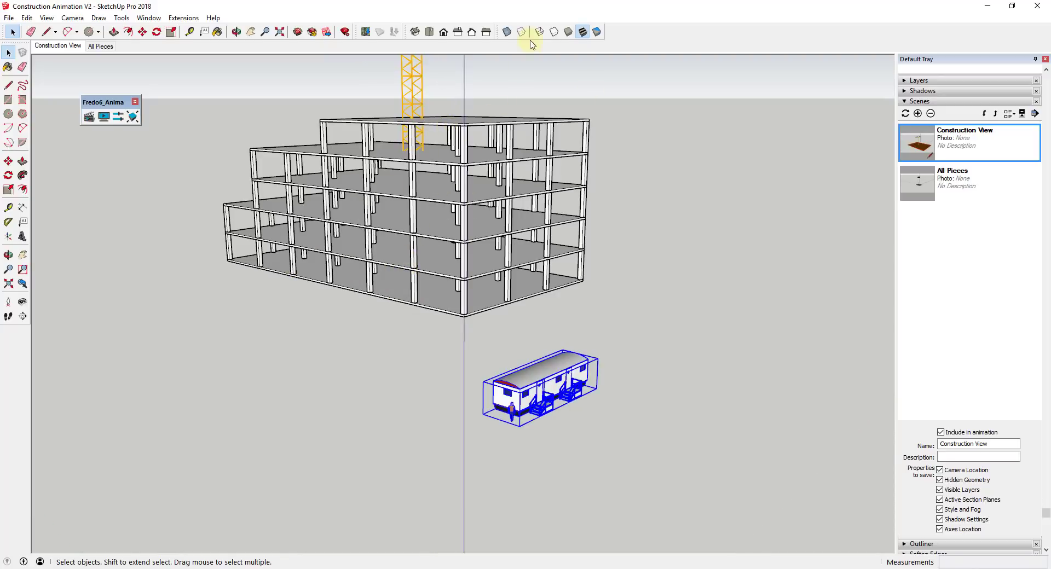
pyautogui.click(429, 274)
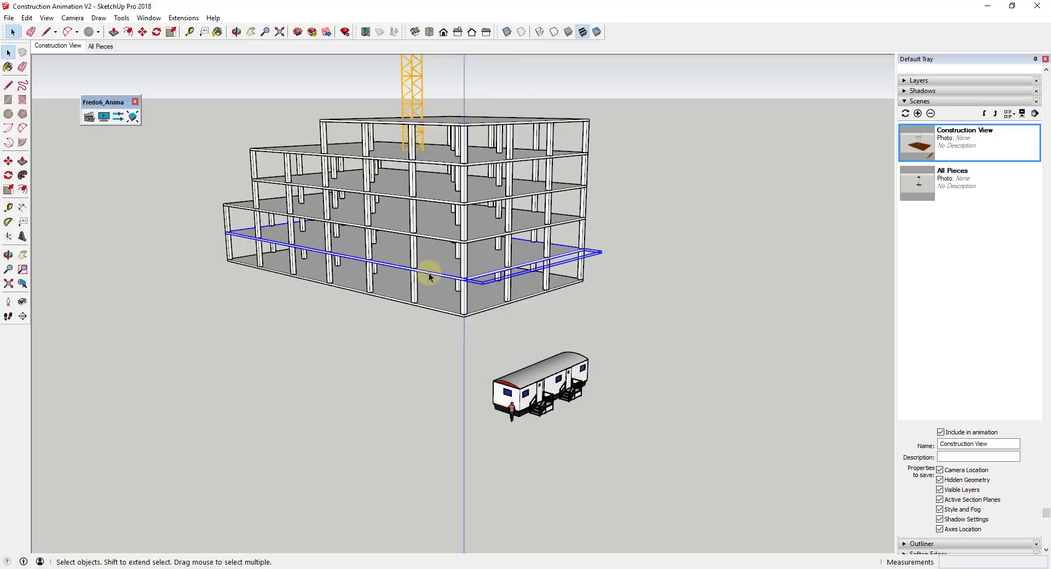
pyautogui.click(436, 230)
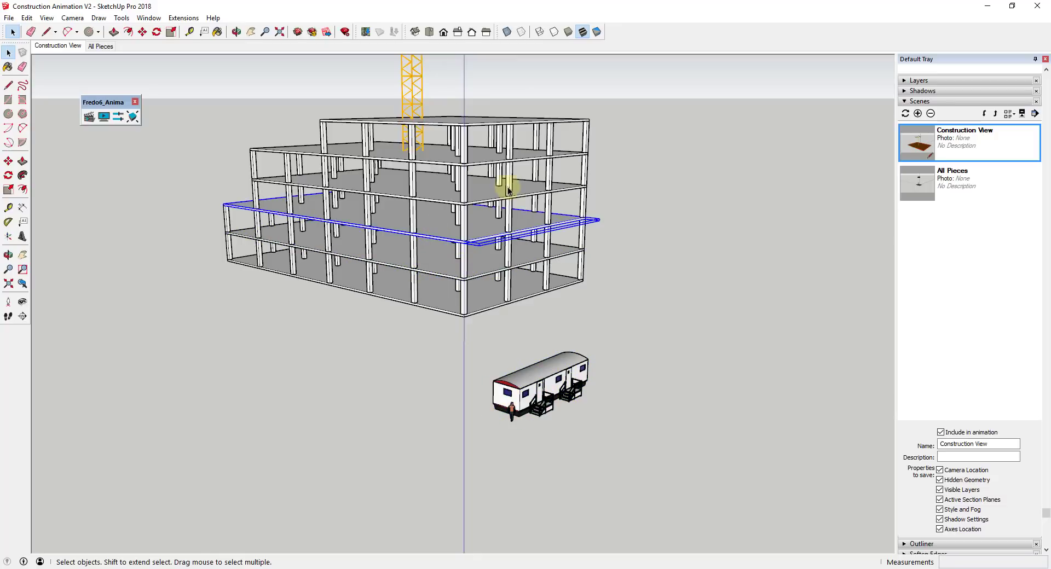
pyautogui.scroll(-6, 506, 190)
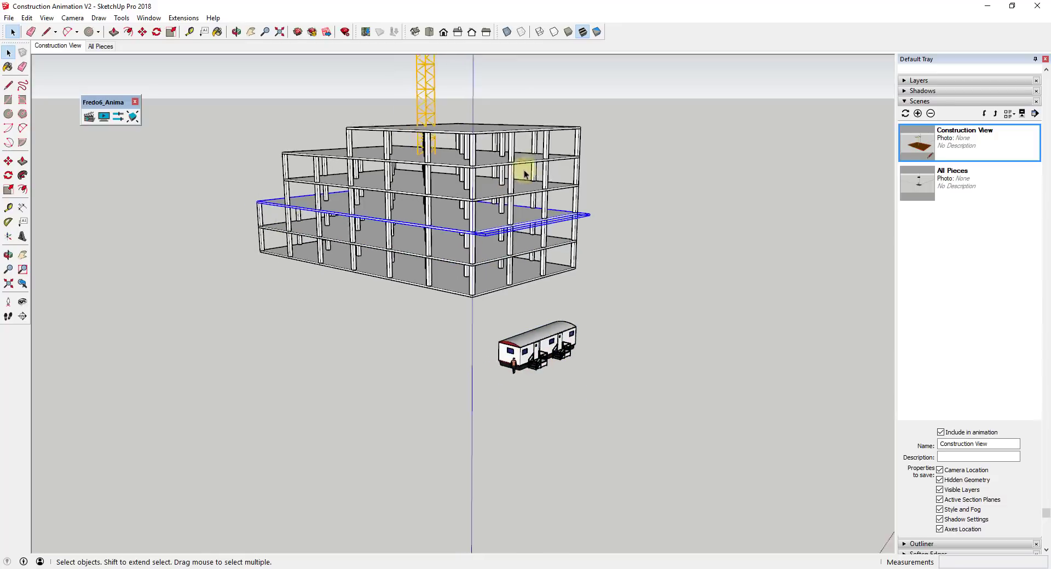
pyautogui.moveTo(525, 150); pyautogui.dragTo(539, 511, button='middle')
pyautogui.scroll(3, 538, 510)
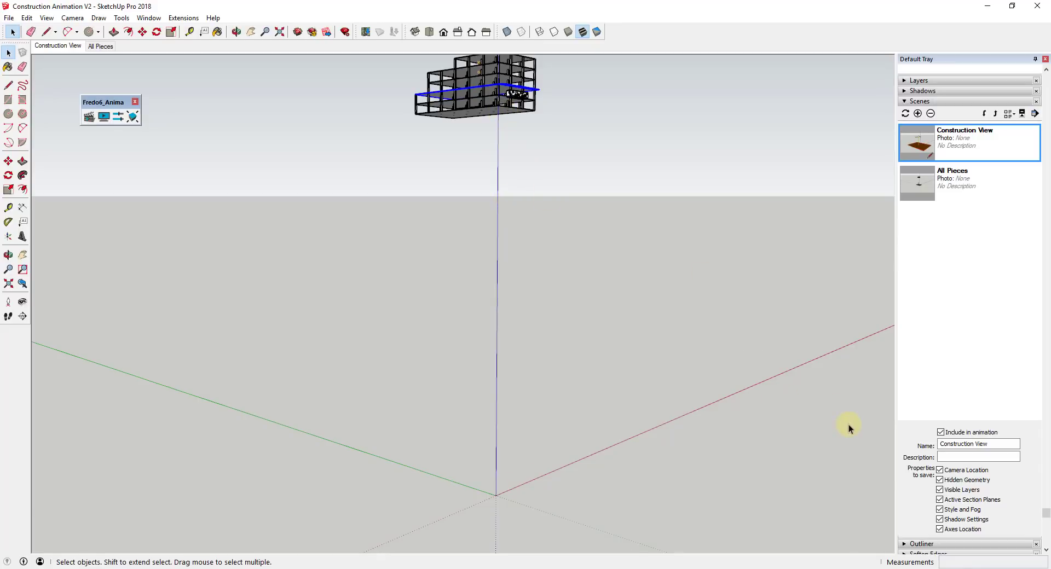
pyautogui.click(502, 110)
pyautogui.keyDown('shift'); pyautogui.click(504, 100); pyautogui.keyUp('shift')
pyautogui.keyDown('shift'); pyautogui.click(504, 89); pyautogui.keyUp('shift')
pyautogui.keyDown('shift'); pyautogui.click(505, 77); pyautogui.keyUp('shift')
pyautogui.keyDown('shift'); pyautogui.click(508, 66); pyautogui.keyUp('shift')
pyautogui.keyDown('shift'); pyautogui.moveTo(508, 66); pyautogui.dragTo(503, 98, button='middle'); pyautogui.keyUp('shift')
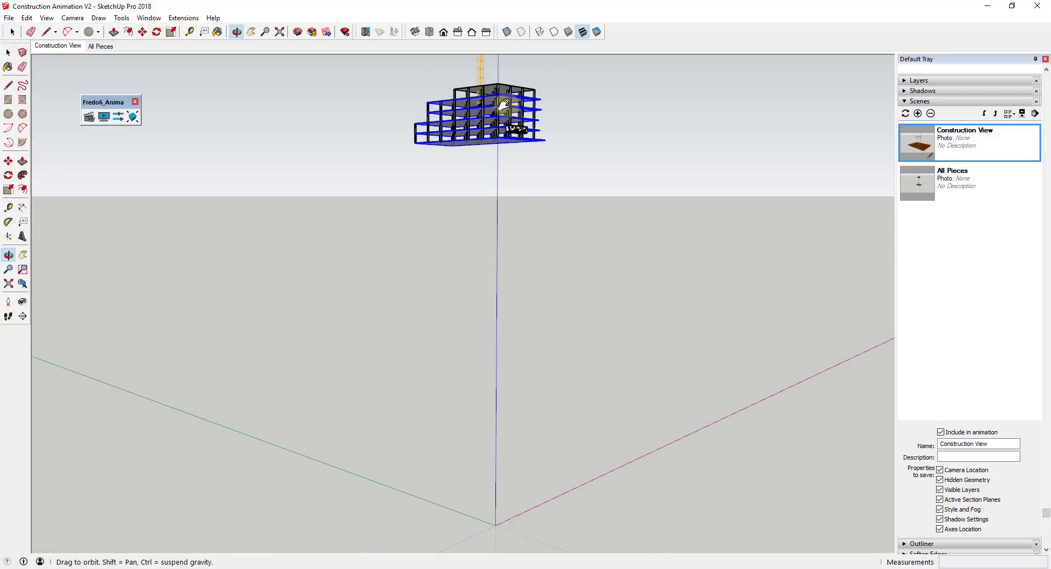
# Try to move the building's floor slabs as a group, without the columns.
pyautogui.click(502, 97)
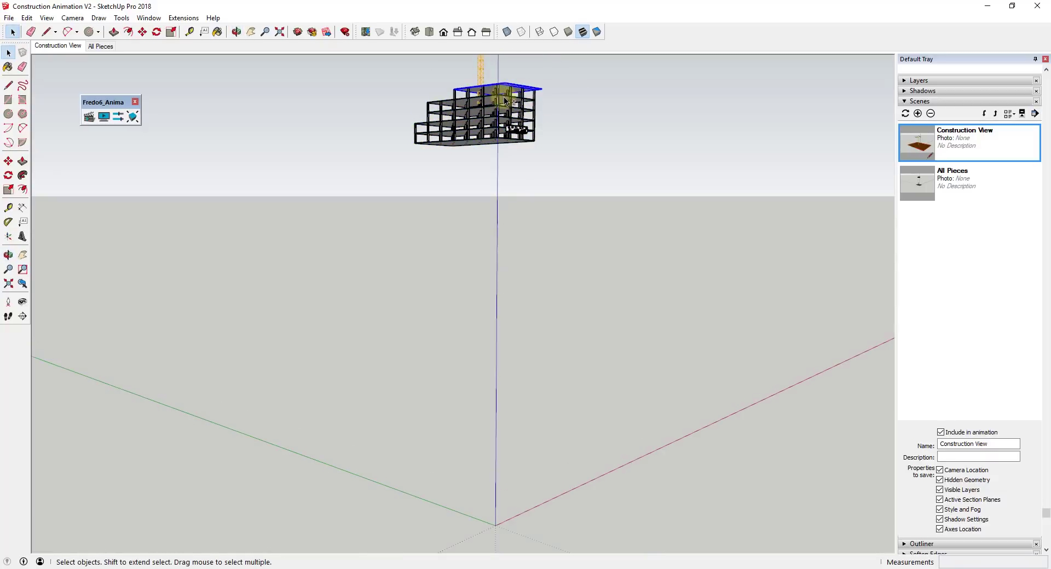
pyautogui.keyDown('shift'); pyautogui.click(504, 107); pyautogui.keyUp('shift')
pyautogui.keyDown('shift'); pyautogui.click(505, 116); pyautogui.keyUp('shift')
pyautogui.keyDown('shift'); pyautogui.click(506, 124); pyautogui.keyUp('shift')
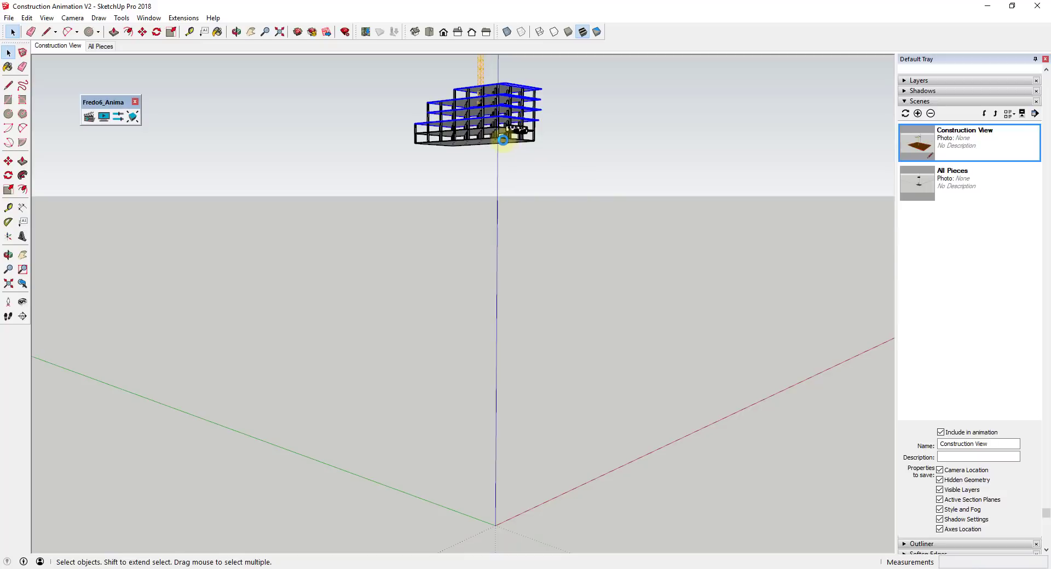
pyautogui.keyDown('shift'); pyautogui.click(502, 140); pyautogui.keyUp('shift')
pyautogui.press('m')
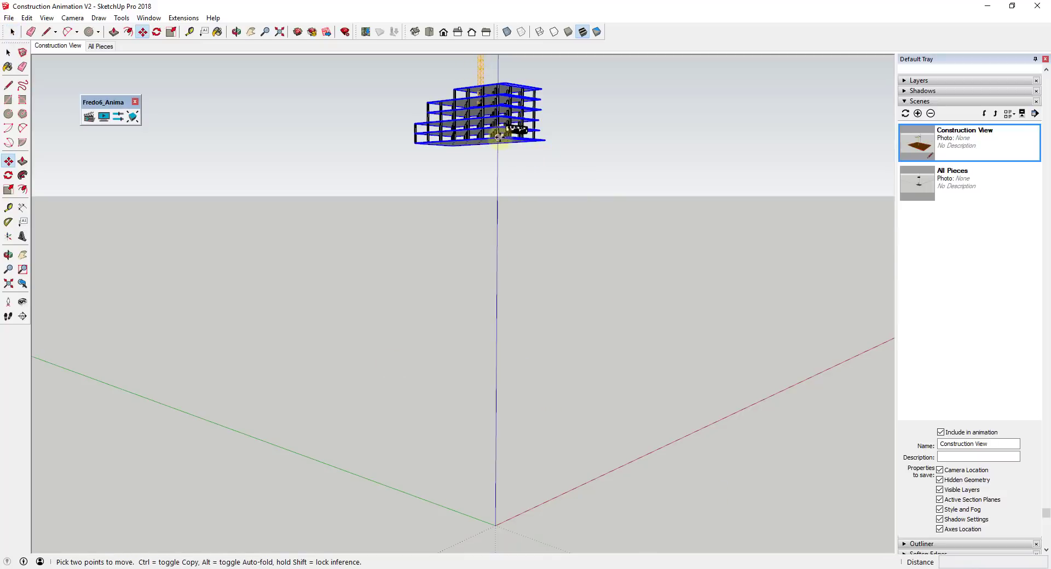
pyautogui.click(500, 133)
pyautogui.scroll(-2, 494, 276)
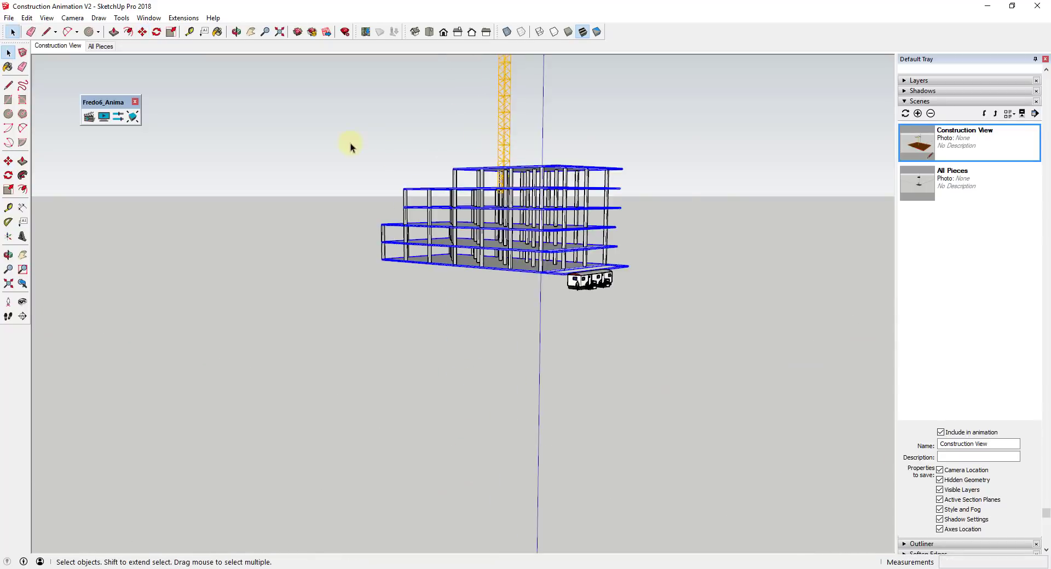
# Move the whole building, slabs and columns together, straight down so its front corner sits at the origin.
pyautogui.press('m')
pyautogui.scroll(-3, 546, 265)
pyautogui.click(546, 277)
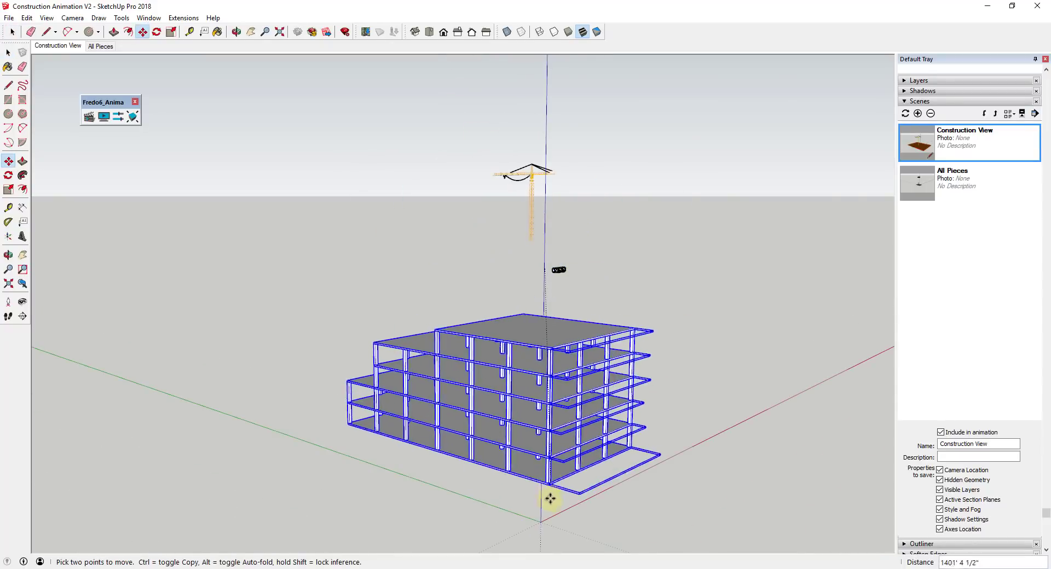
pyautogui.click(539, 514)
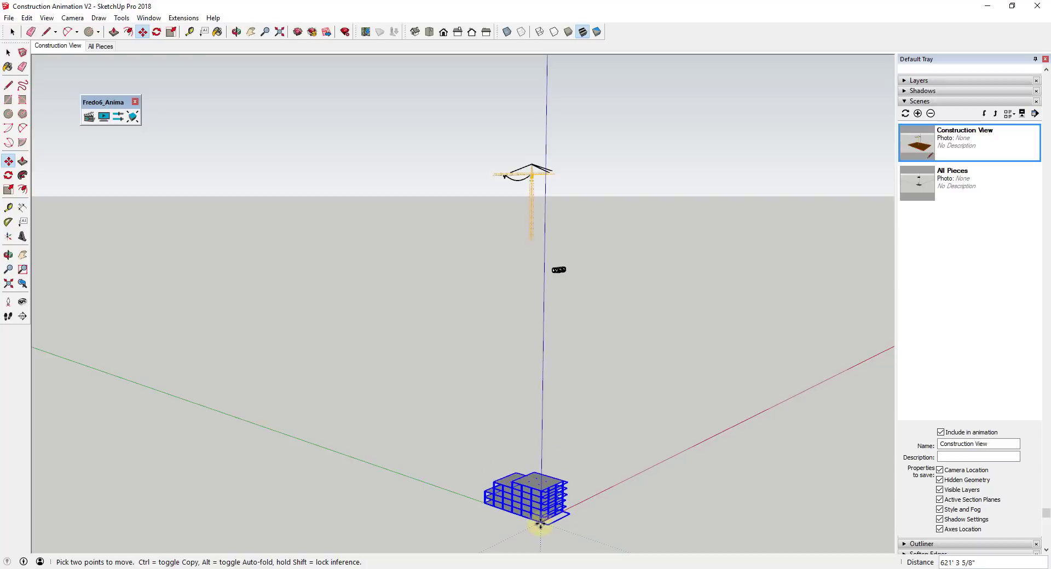
# Select the building's six floor slabs without the columns and move them onto the brown site base.
pyautogui.scroll(3, 547, 514)
pyautogui.scroll(3, 547, 515)
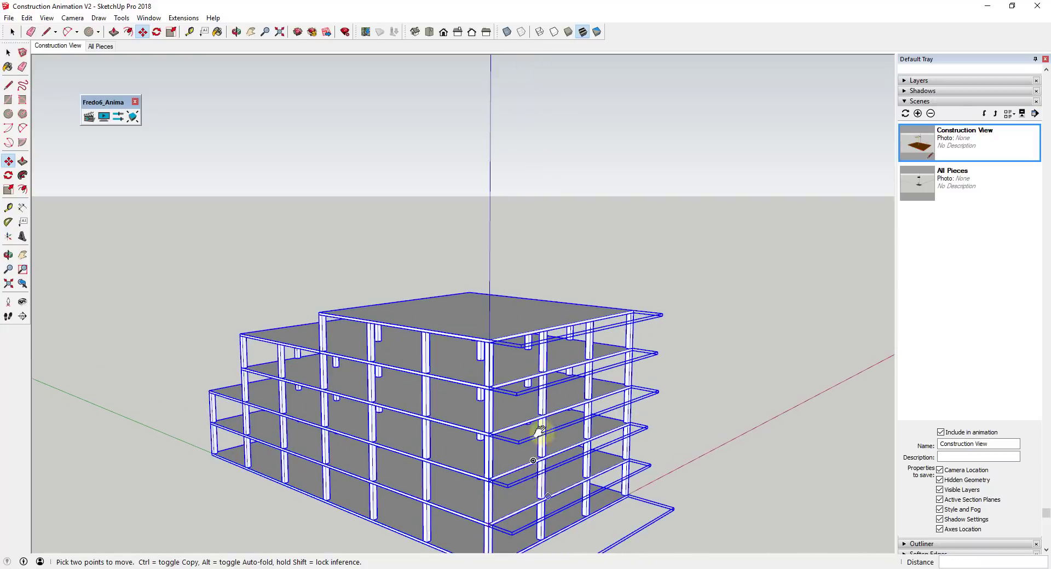
pyautogui.moveTo(540, 434); pyautogui.dragTo(524, 208, button='middle')
pyautogui.press('space')
pyautogui.click(519, 231)
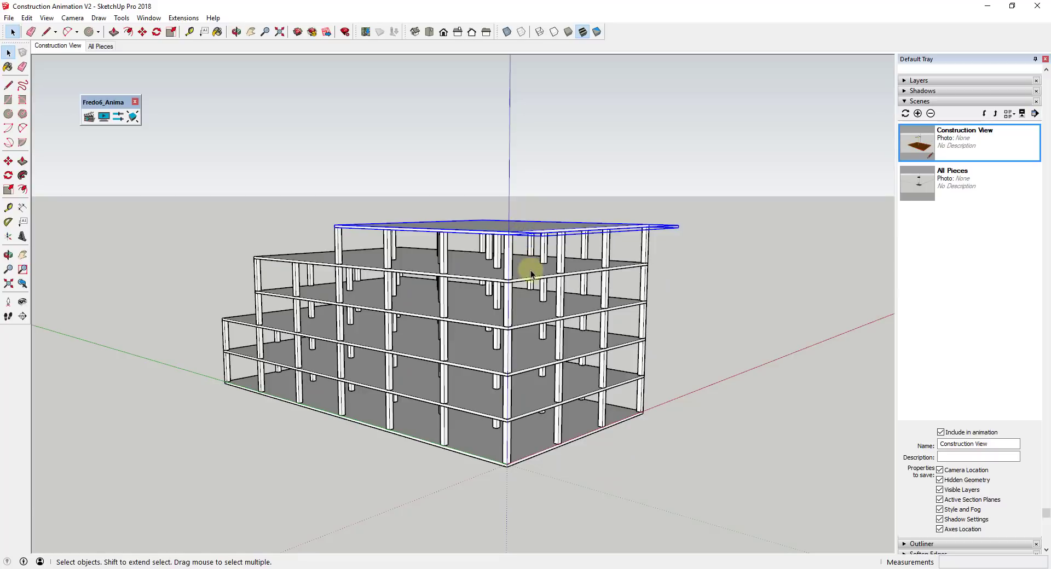
pyautogui.keyDown('ctrl'); pyautogui.click(531, 277); pyautogui.keyUp('ctrl')
pyautogui.keyDown('ctrl'); pyautogui.click(529, 324); pyautogui.keyUp('ctrl')
pyautogui.keyDown('ctrl'); pyautogui.click(527, 371); pyautogui.keyUp('ctrl')
pyautogui.keyDown('ctrl'); pyautogui.click(527, 416); pyautogui.keyUp('ctrl')
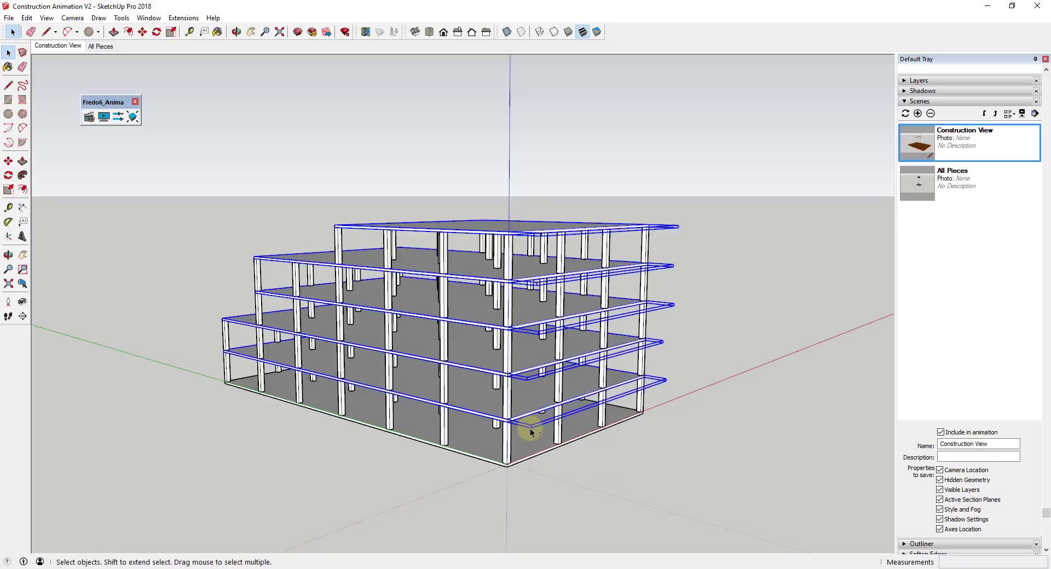
pyautogui.keyDown('ctrl'); pyautogui.click(530, 432); pyautogui.keyUp('ctrl')
pyautogui.scroll(-5, 545, 430)
pyautogui.moveTo(544, 429); pyautogui.dragTo(575, 387, button='middle')
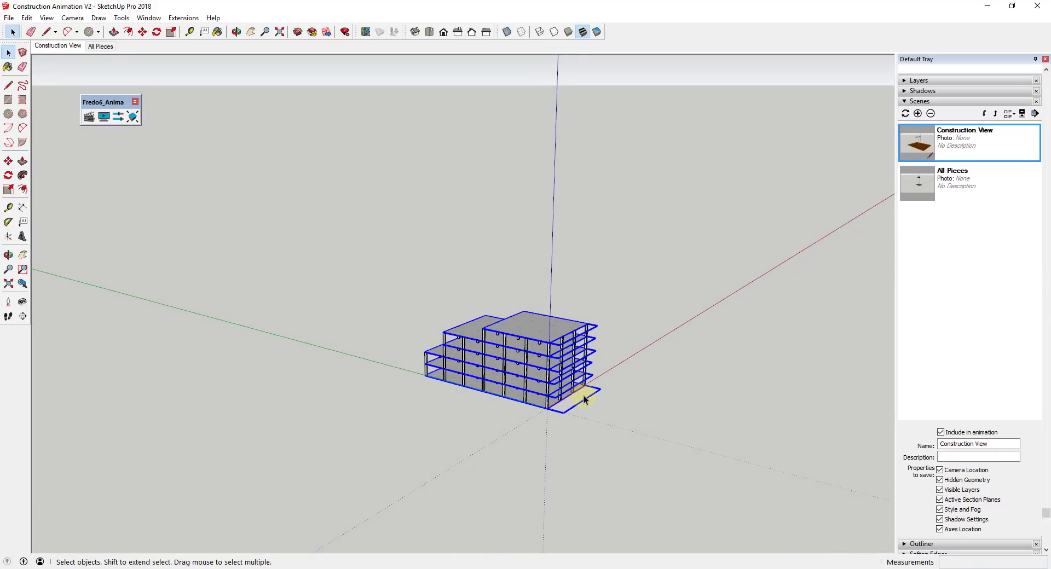
pyautogui.press('m')
pyautogui.scroll(-5, 547, 408)
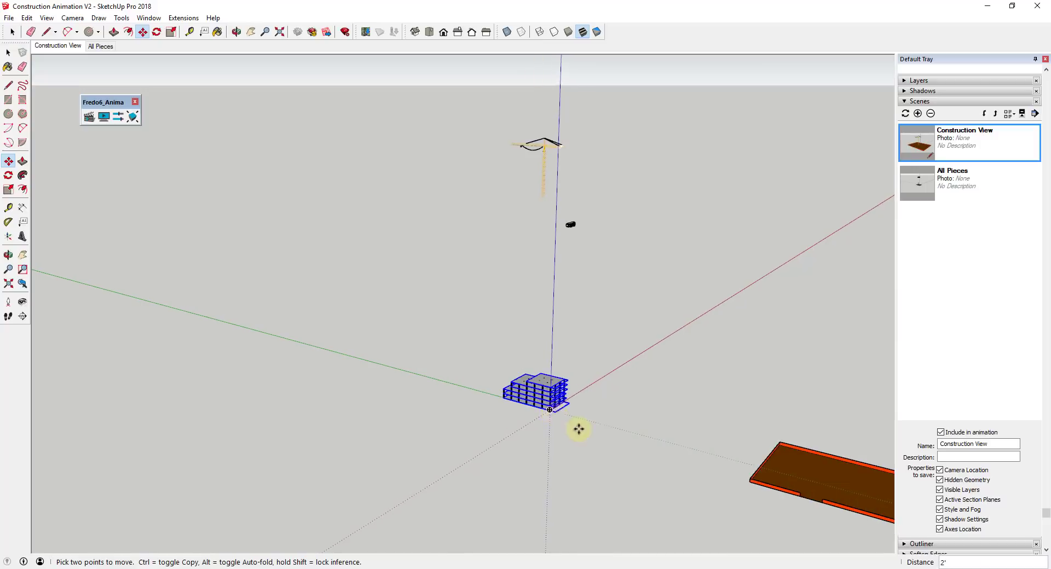
pyautogui.moveTo(579, 429); pyautogui.dragTo(841, 484)
pyautogui.press('space')
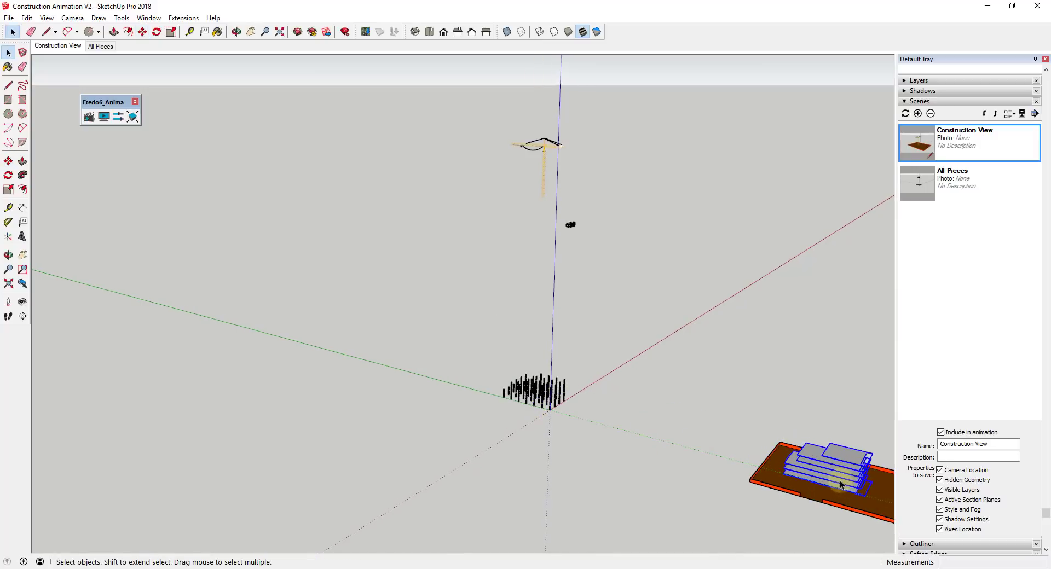
# Select all the columns left at the origin and move them up along the blue axis beside the crane and trailer.
pyautogui.scroll(4, 570, 405)
pyautogui.moveTo(417, 316); pyautogui.dragTo(636, 465)
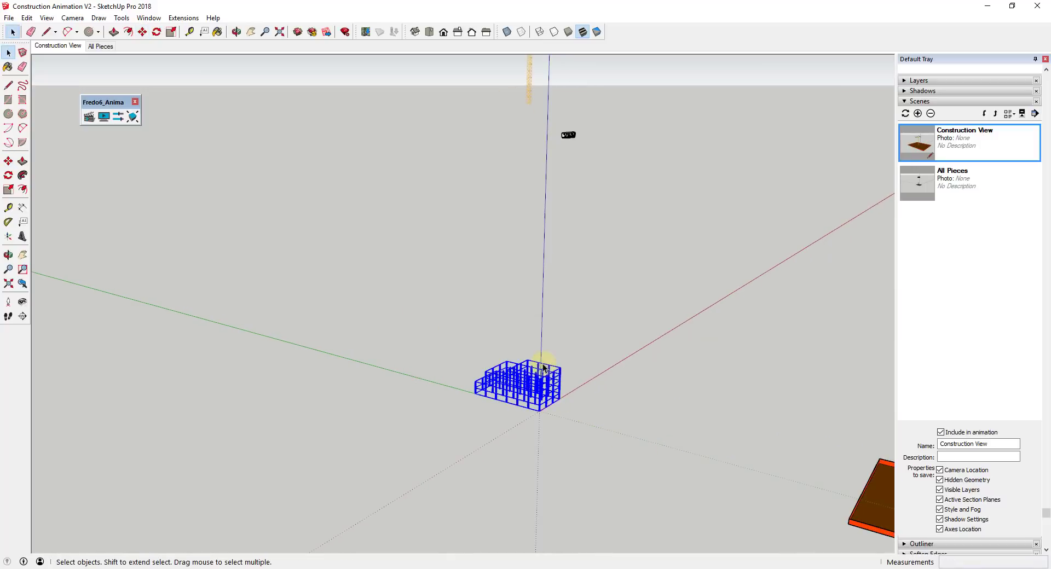
pyautogui.press('m')
pyautogui.click(539, 407)
pyautogui.scroll(-2, 539, 383)
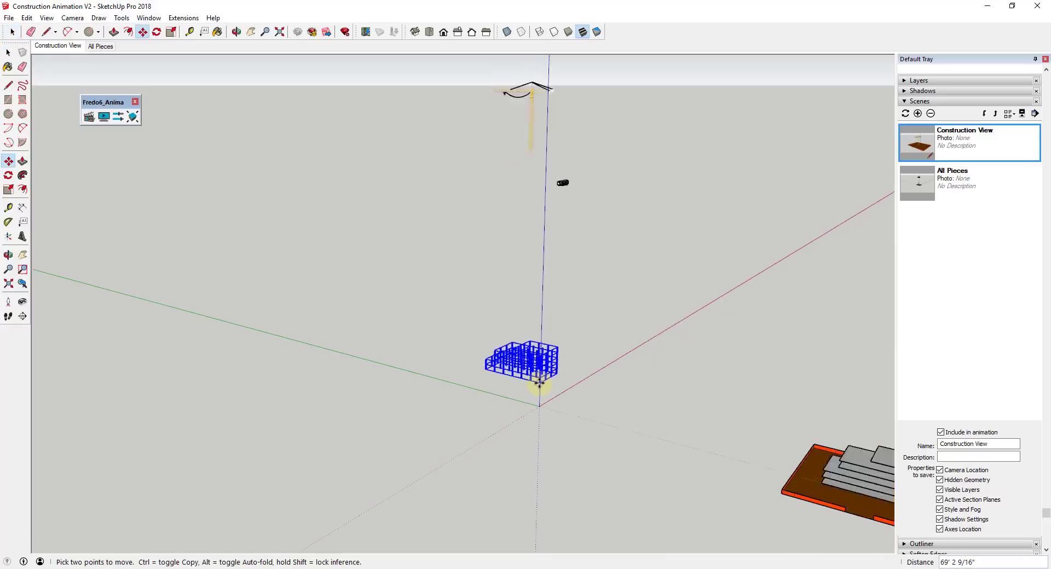
pyautogui.scroll(-1, 539, 383)
pyautogui.click(548, 238)
pyautogui.press('space')
# Compare the Construction View and All Pieces scenes, ending on Construction View.
pyautogui.scroll(1, 561, 396)
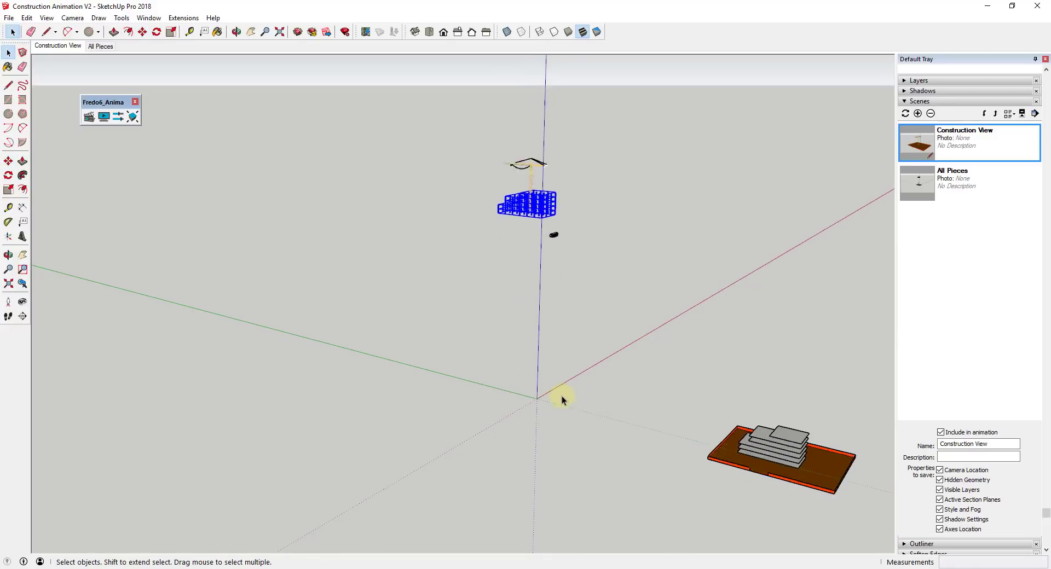
pyautogui.scroll(2, 561, 395)
pyautogui.click(58, 46)
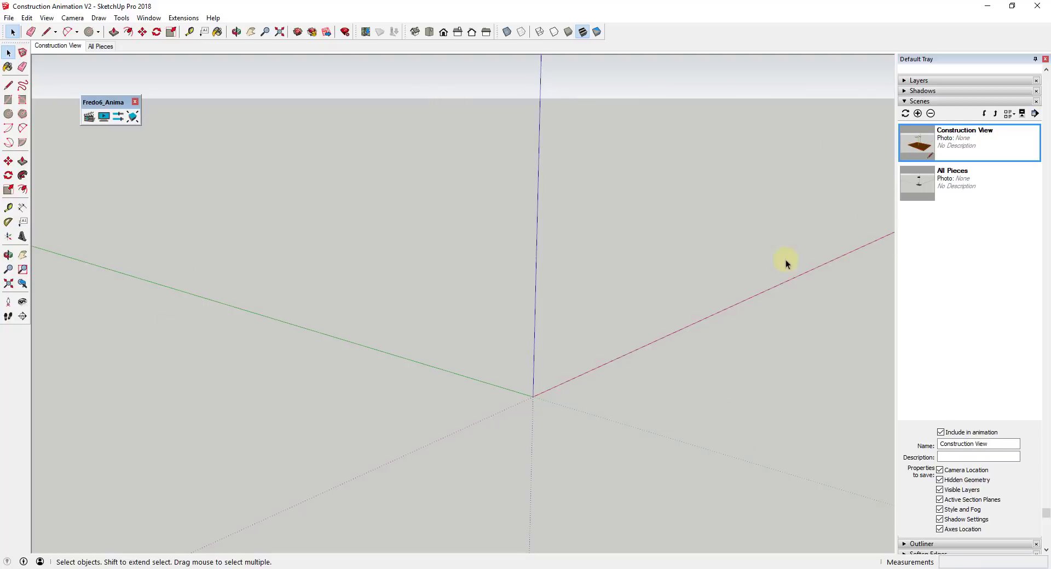
pyautogui.click(101, 46)
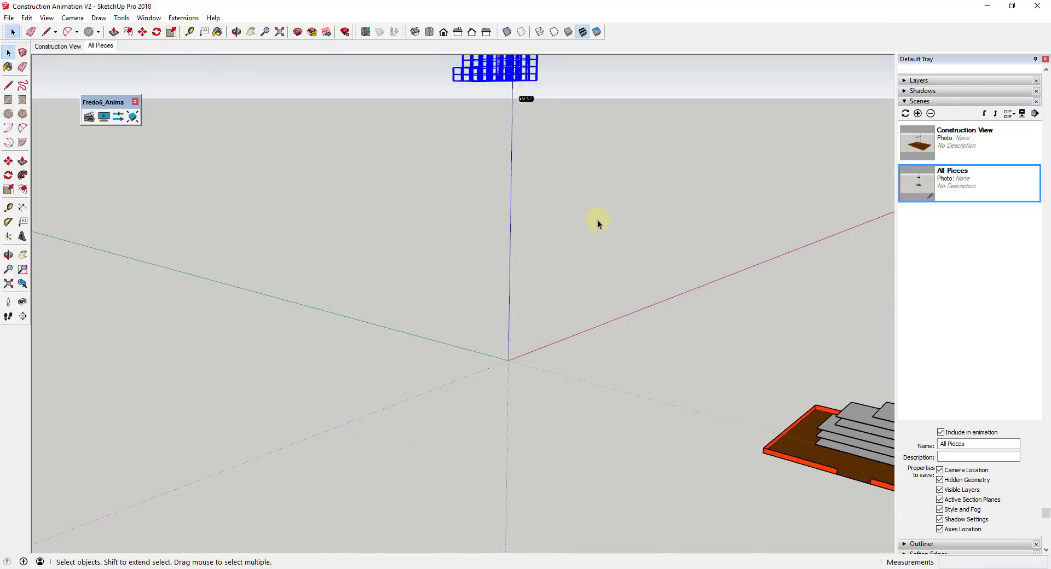
pyautogui.click(57, 46)
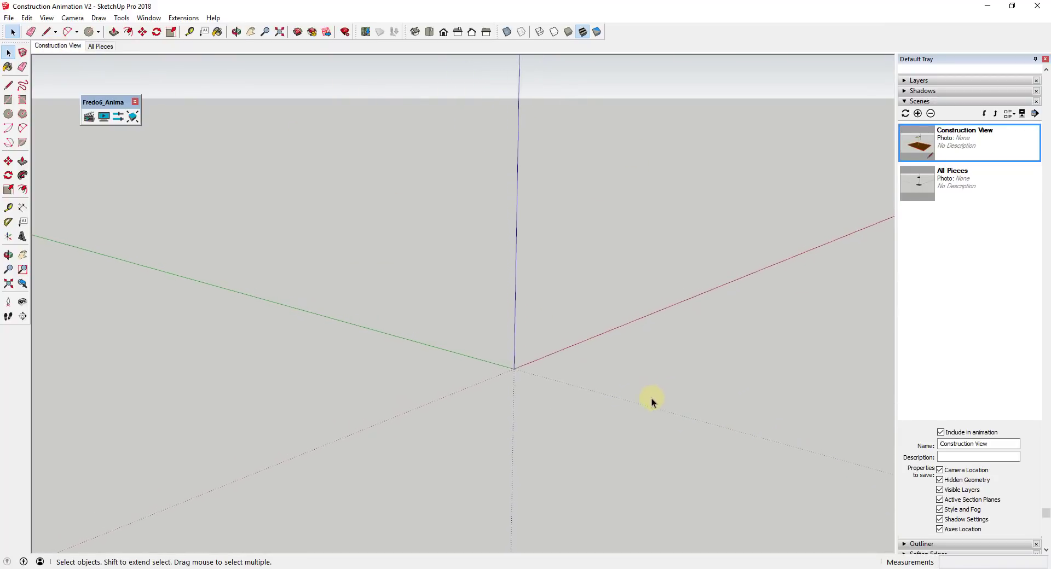
# Start a new film in the Fredo6 Animator and insert a new unit movement at 0.0 s.
pyautogui.click(88, 118)
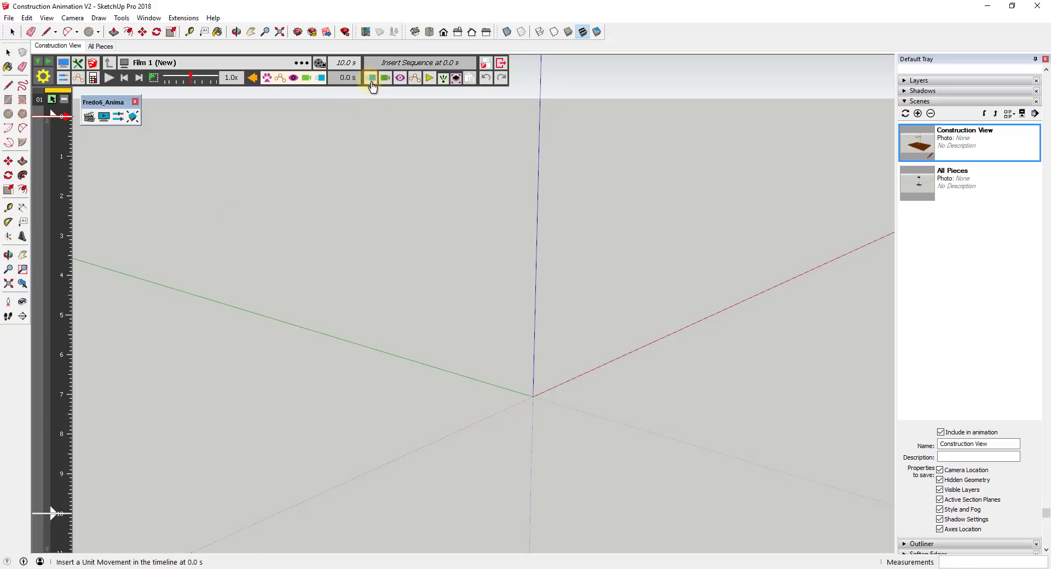
pyautogui.click(368, 82)
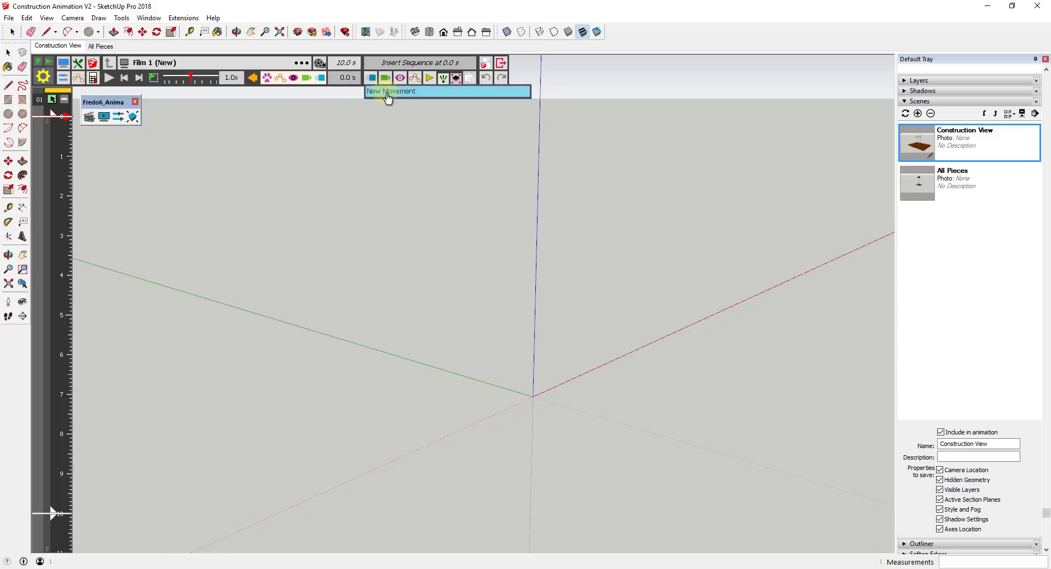
pyautogui.click(392, 97)
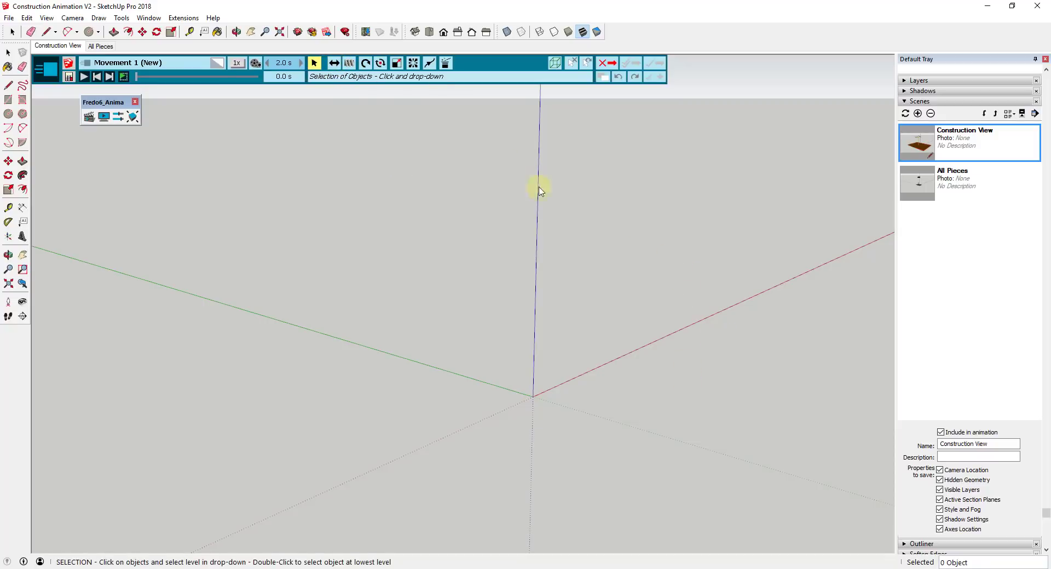
# Define a translation of the Site group from its near corner by about 884' 6" along the Y axis to the origin.
pyautogui.click(333, 64)
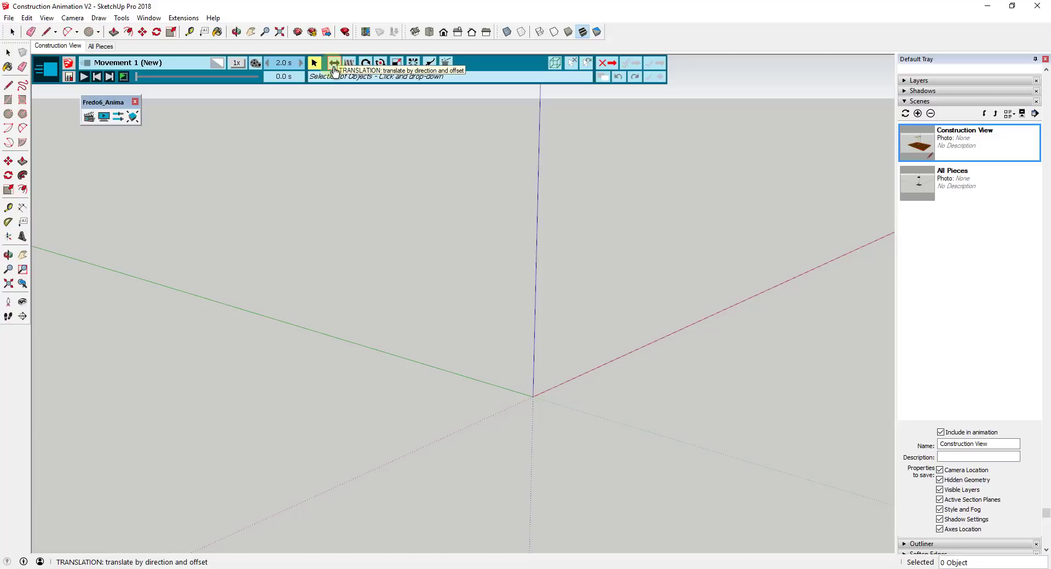
pyautogui.scroll(-4, 499, 265)
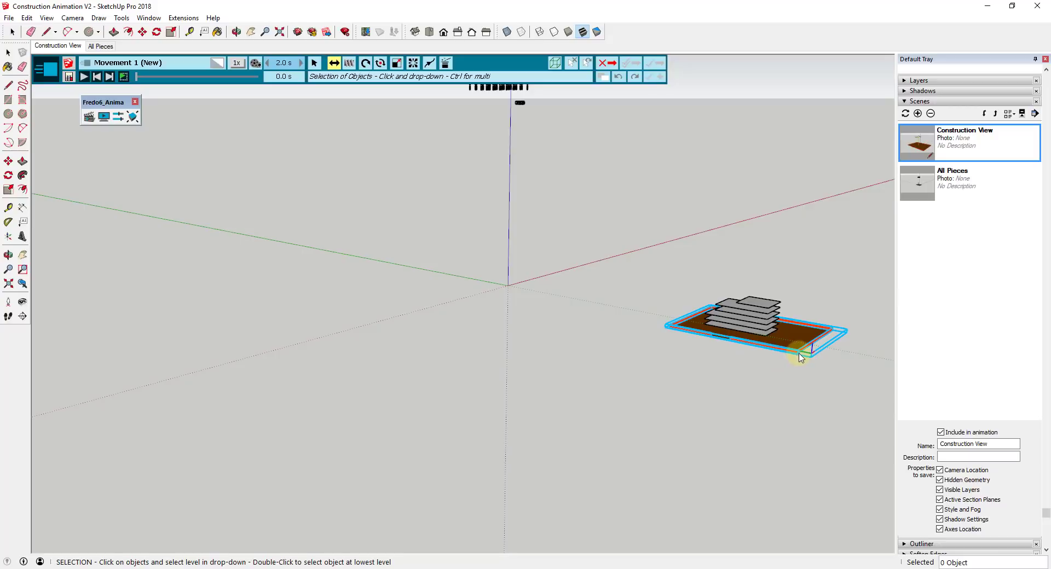
pyautogui.click(800, 357)
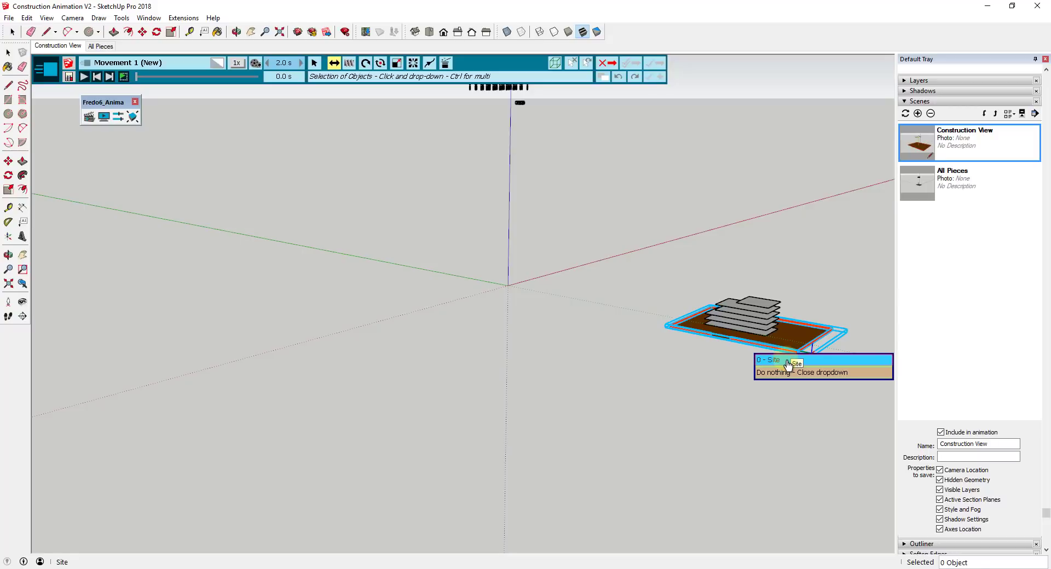
pyautogui.click(788, 360)
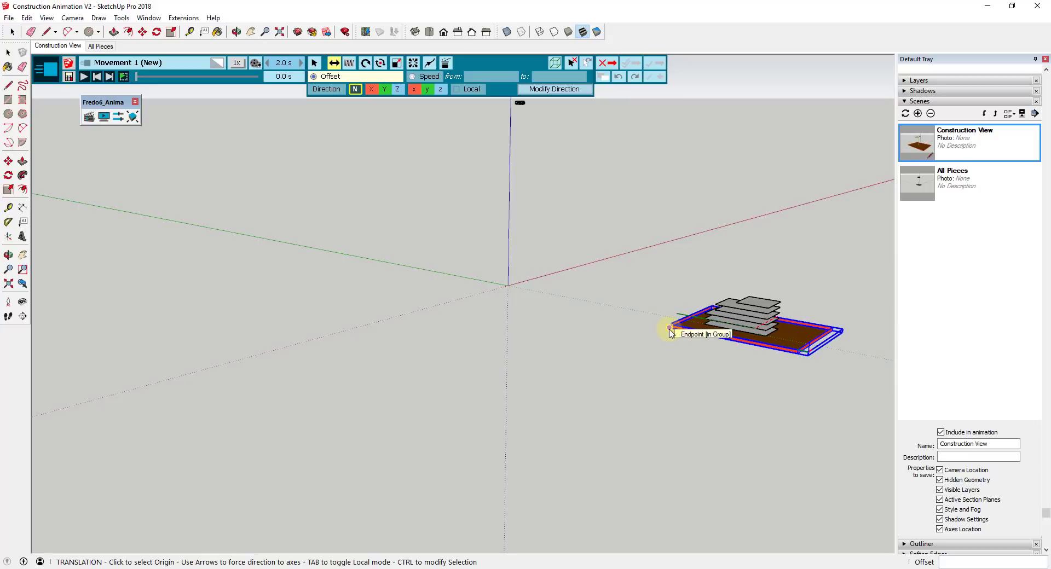
pyautogui.click(669, 328)
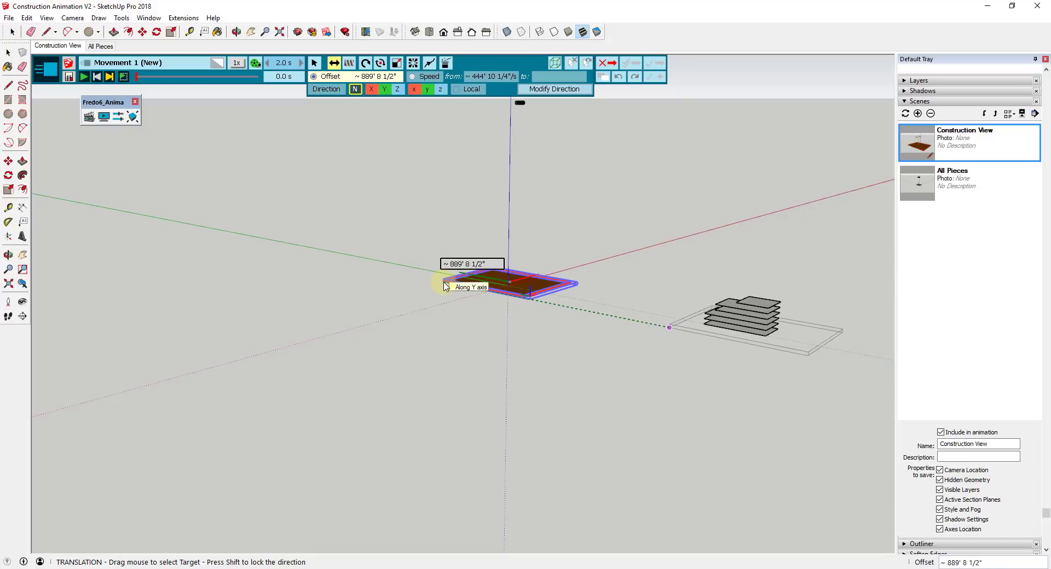
pyautogui.click(446, 285)
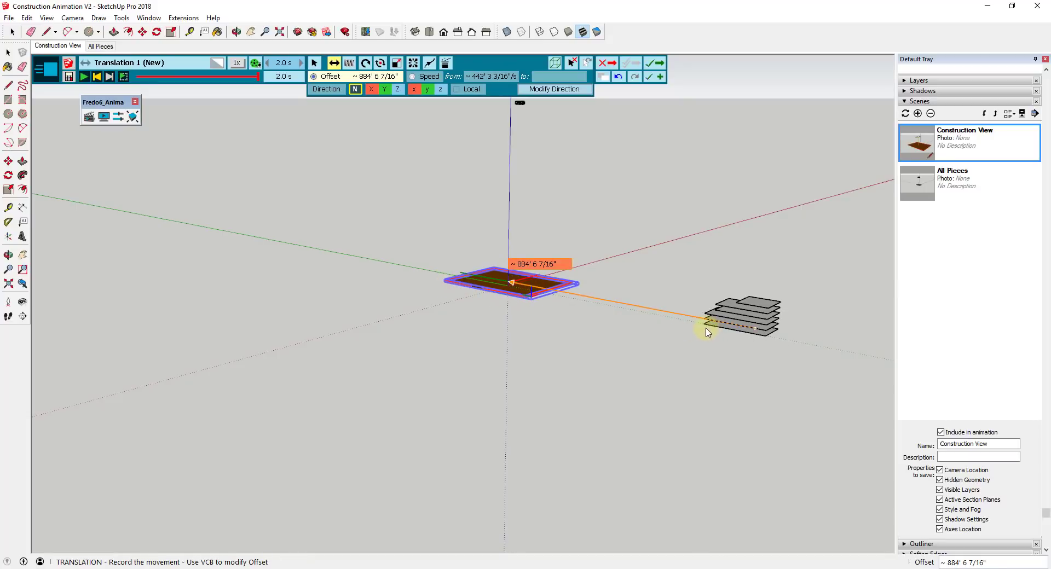
pyautogui.scroll(5, 498, 283)
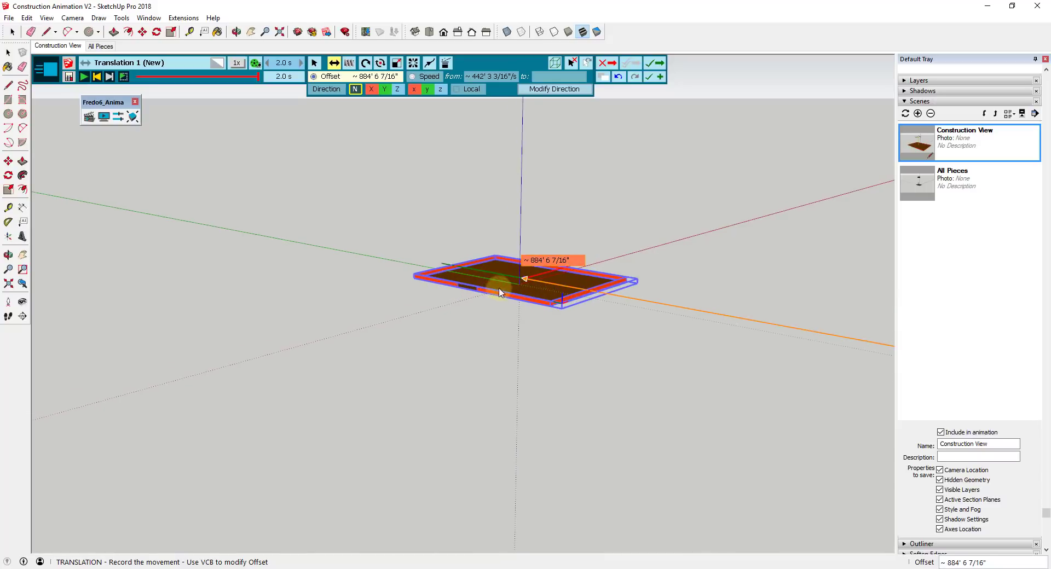
pyautogui.scroll(2, 502, 243)
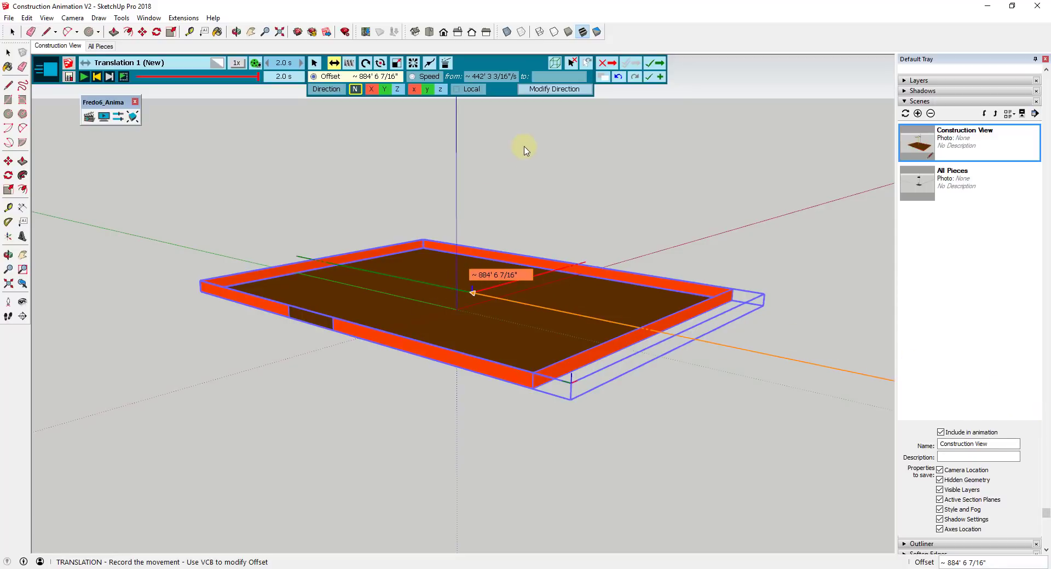
# Save the site translation as a new sequence named Site Movement.
pyautogui.click(658, 66)
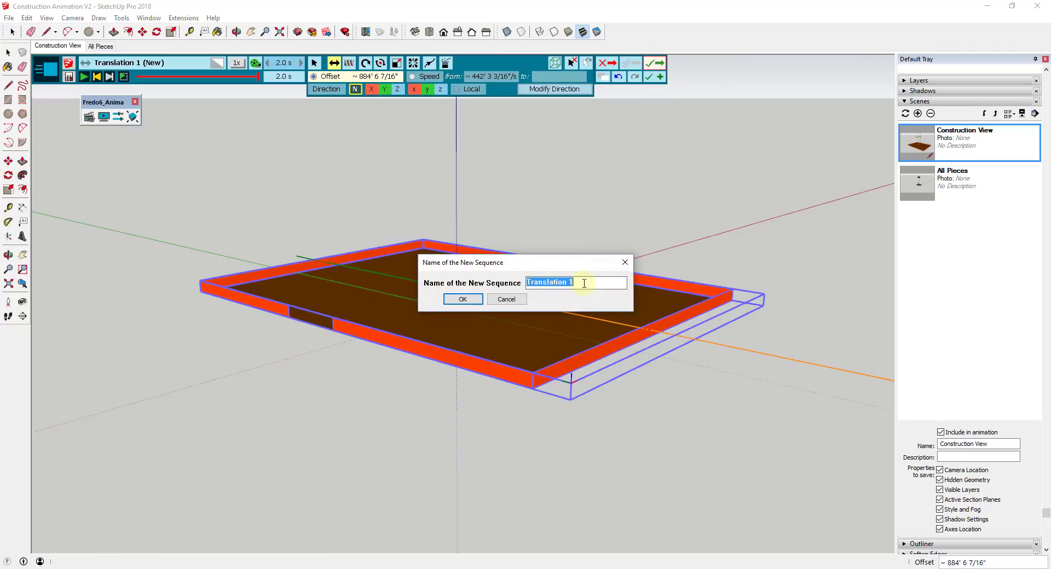
pyautogui.write('Site Movement')
pyautogui.press('Return')
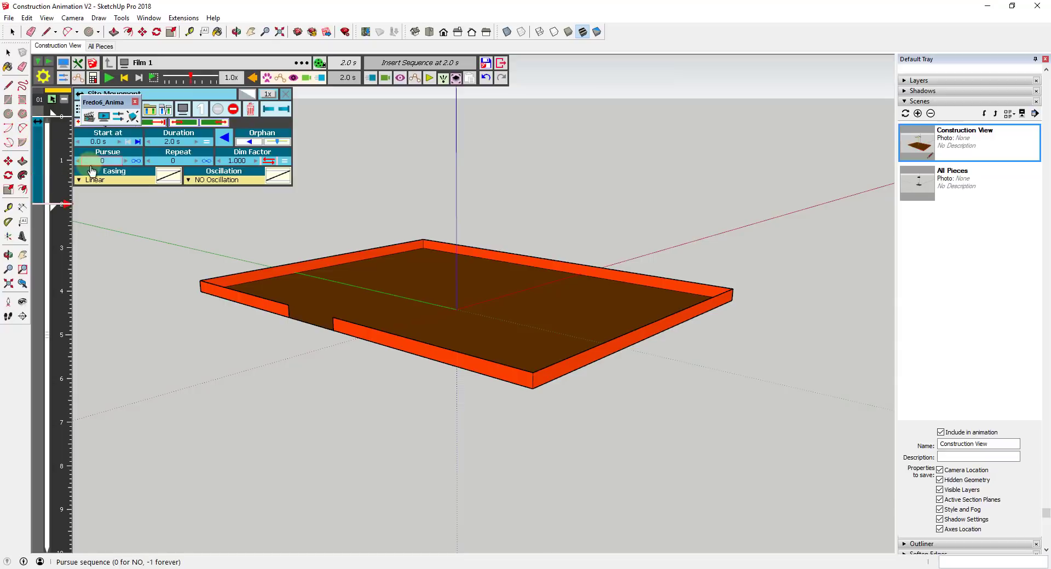
# Undo the accidental start time shift of Site Movement, rewind the film to 0.0 s and play it.
pyautogui.click(53, 125)
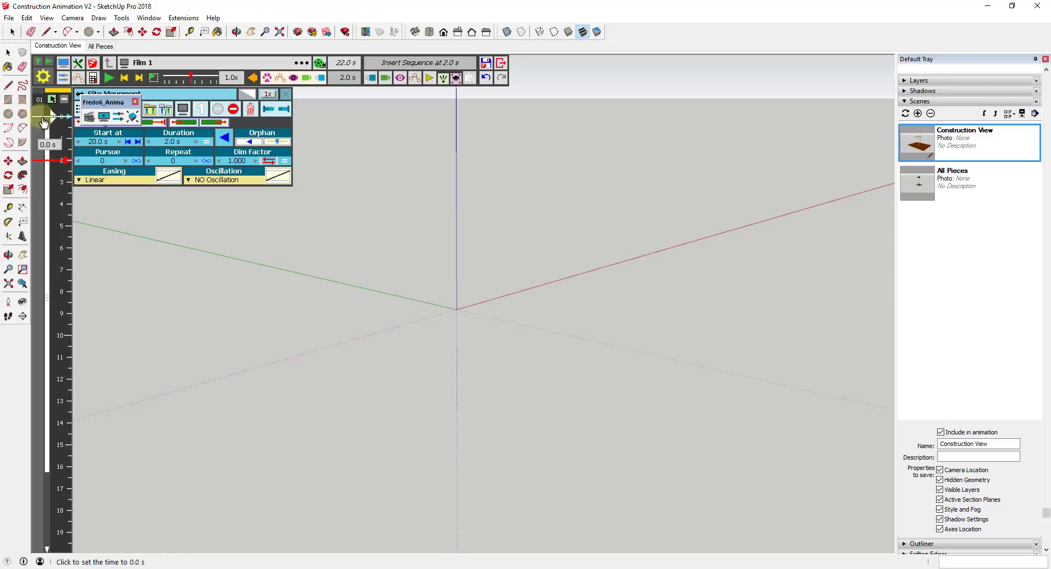
pyautogui.click(48, 128)
pyautogui.hotkey('ctrl', 'z')
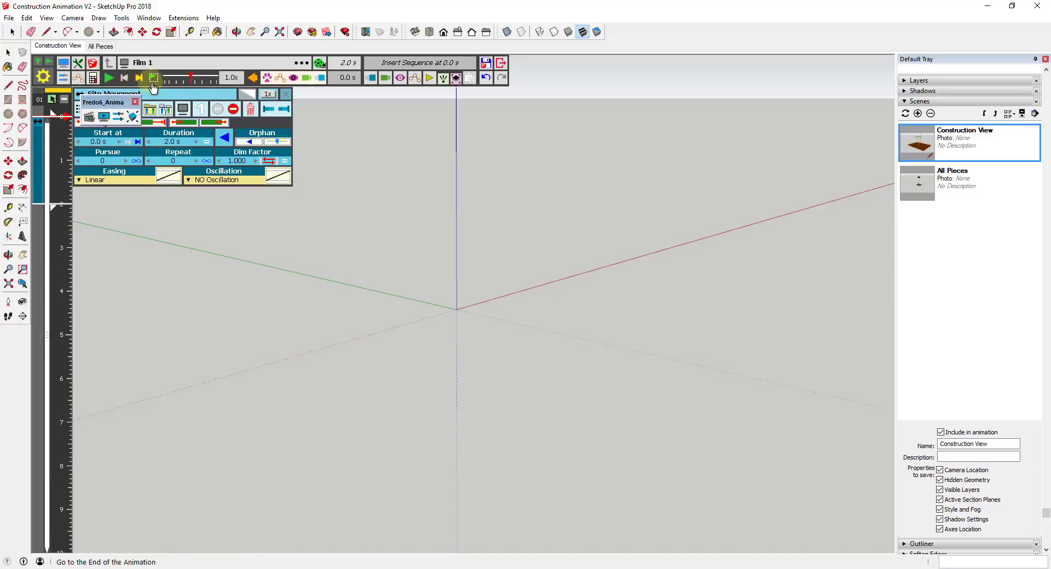
pyautogui.click(109, 79)
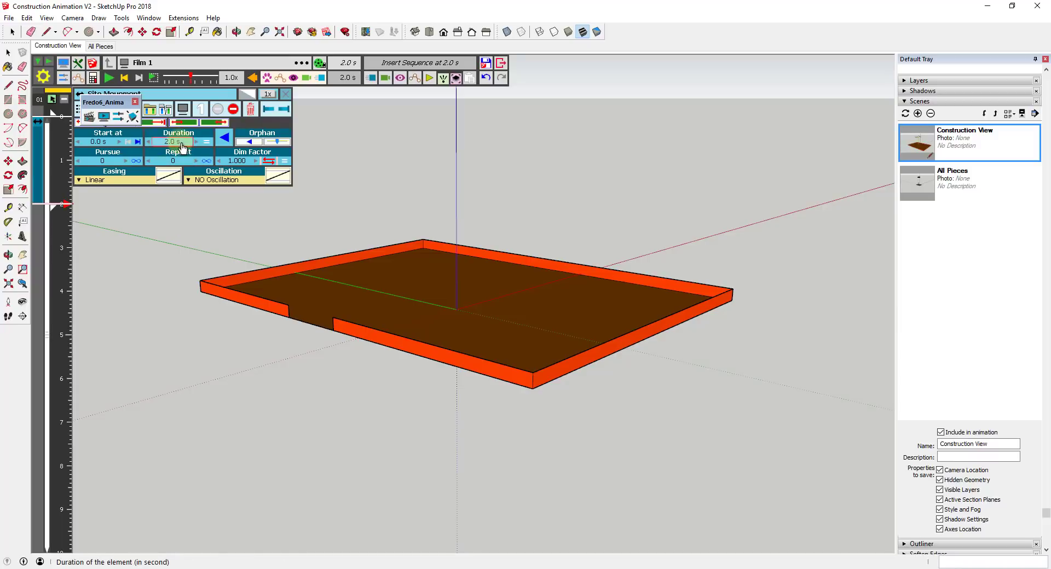
pyautogui.click(474, 285)
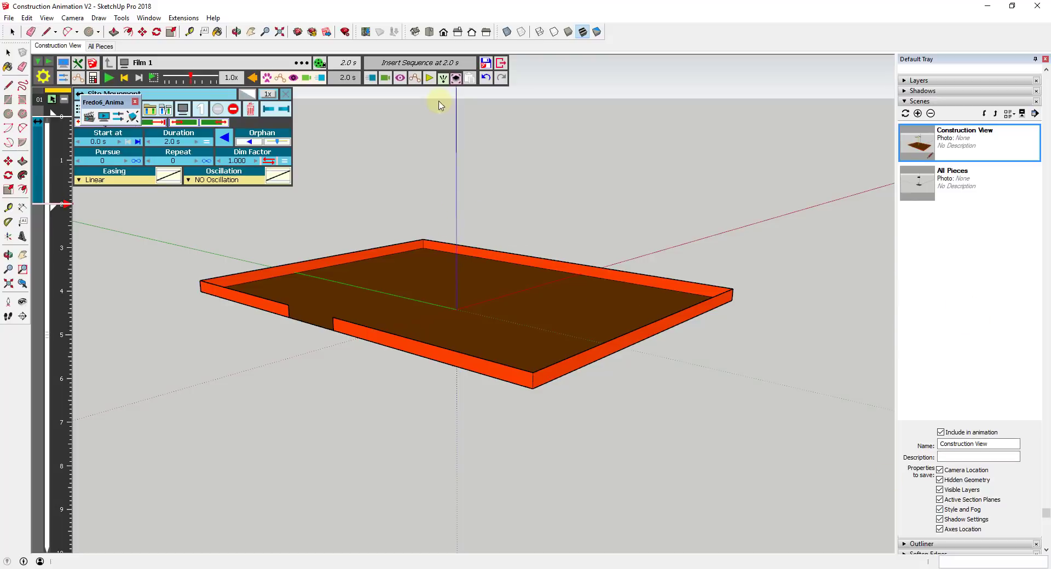
# Insert a new movement at 2.0 s and select the Construction Trailer as its object.
pyautogui.click(370, 77)
pyautogui.click(394, 89)
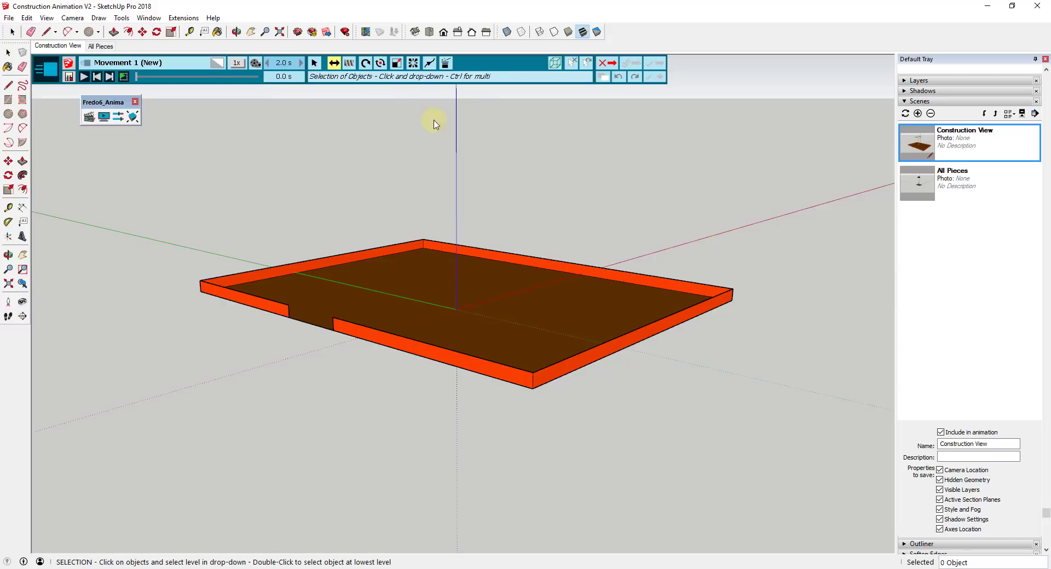
pyautogui.moveTo(579, 162)
pyautogui.mouseDown(button='middle')
pyautogui.moveTo(554, 353)
pyautogui.moveTo(579, 327)
pyautogui.moveTo(569, 172)
pyautogui.mouseUp(button='middle')
pyautogui.click(552, 127)
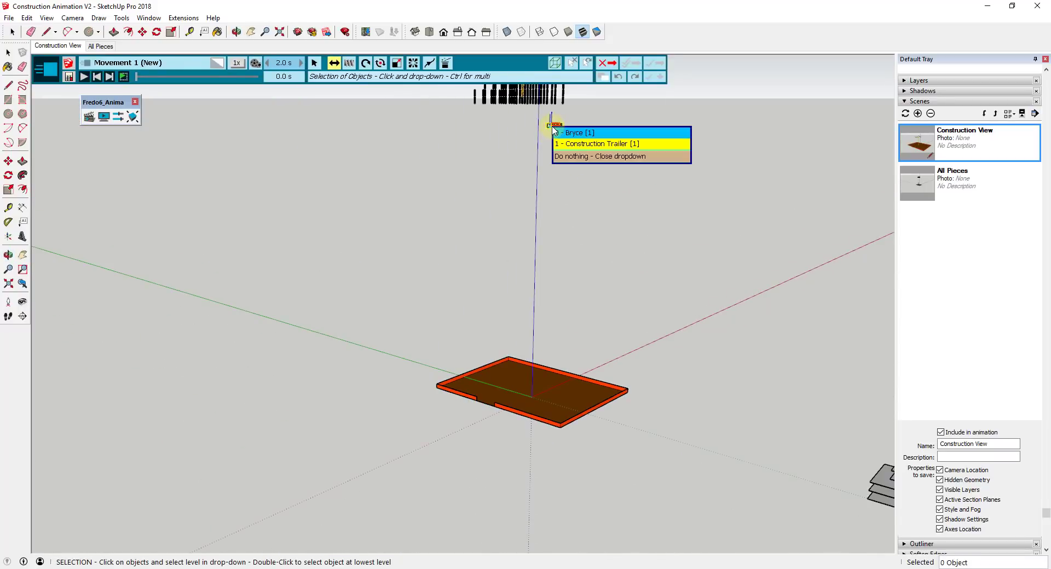
pyautogui.click(584, 144)
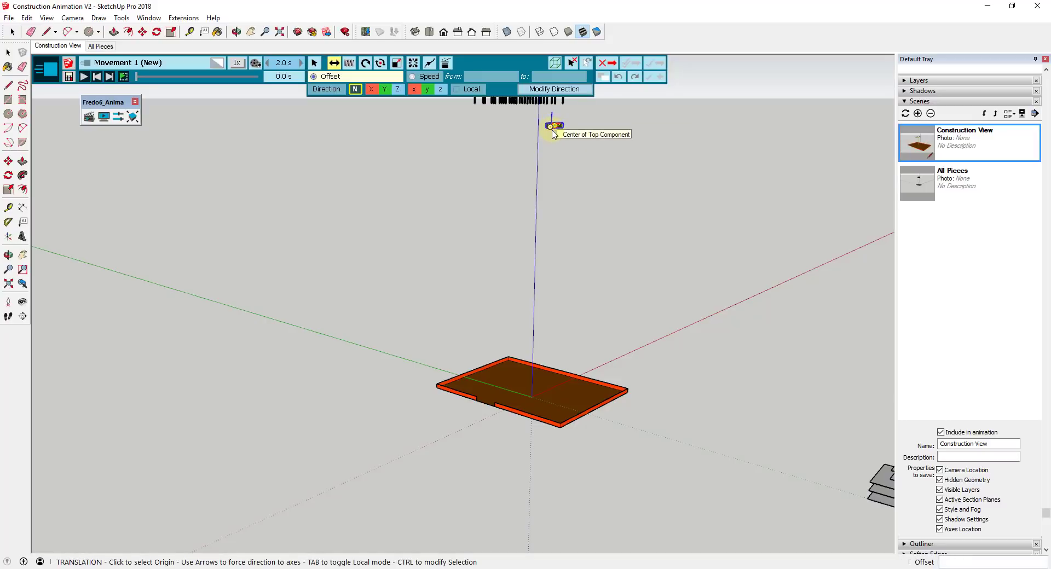
# Translate the trailer from its lower bounding box corner about 623' down the Z axis onto the site's ground face.
pyautogui.scroll(5, 553, 133)
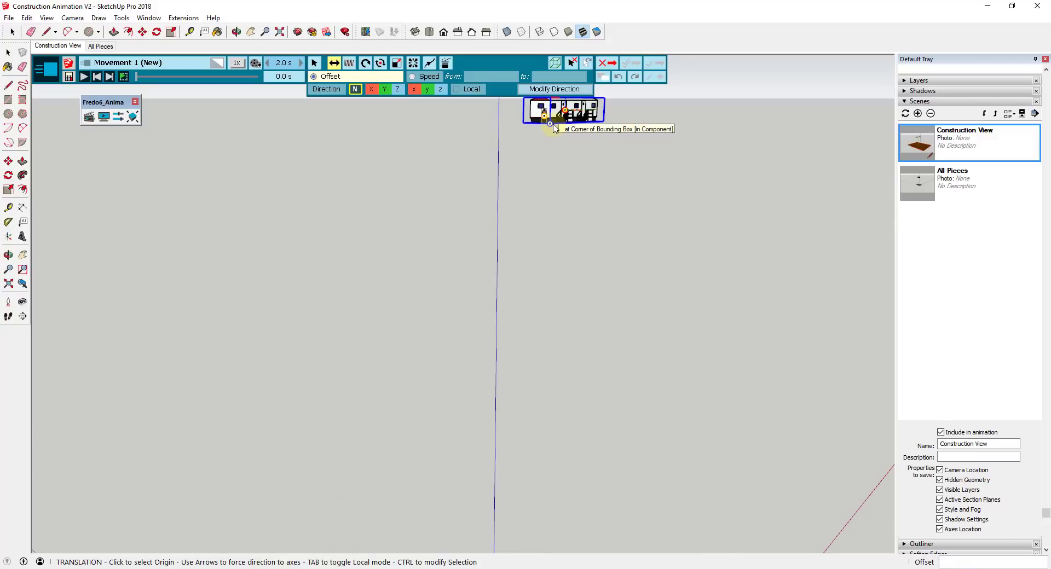
pyautogui.click(554, 128)
pyautogui.scroll(-5, 555, 133)
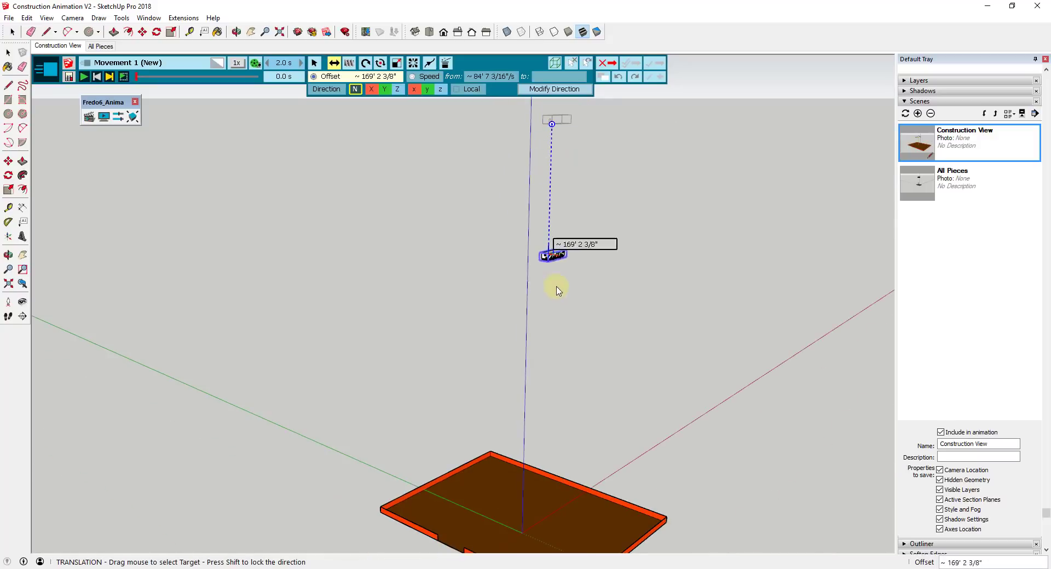
pyautogui.scroll(-2, 556, 342)
pyautogui.scroll(2, 556, 350)
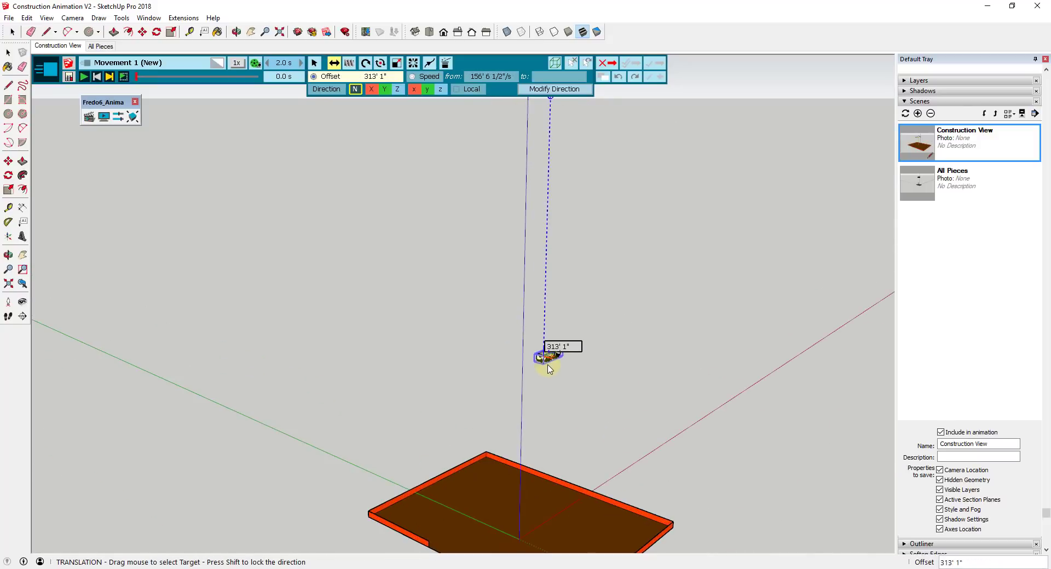
pyautogui.scroll(-2, 547, 367)
pyautogui.scroll(2, 551, 463)
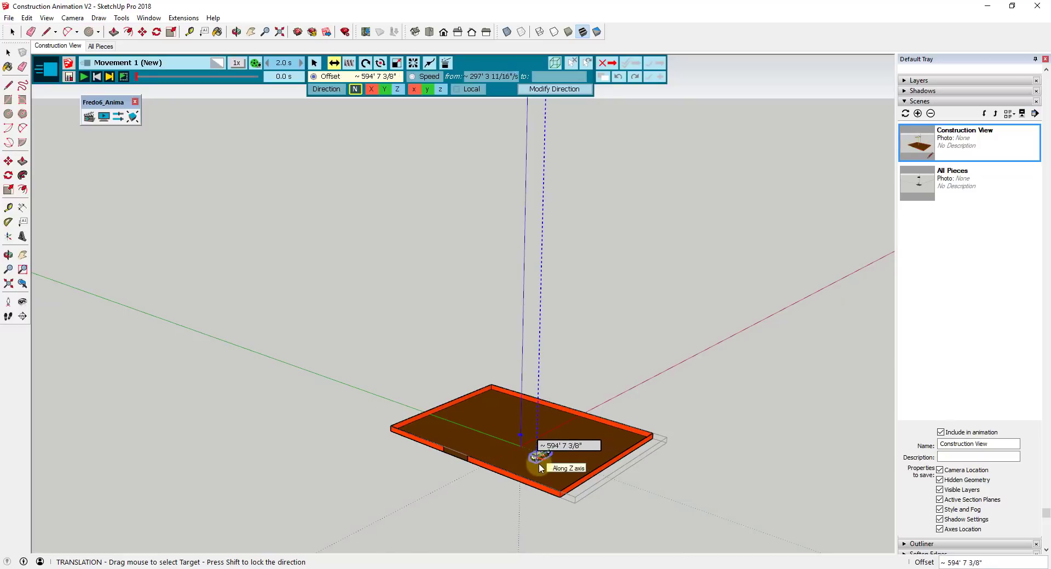
pyautogui.scroll(2, 538, 464)
pyautogui.scroll(2, 539, 464)
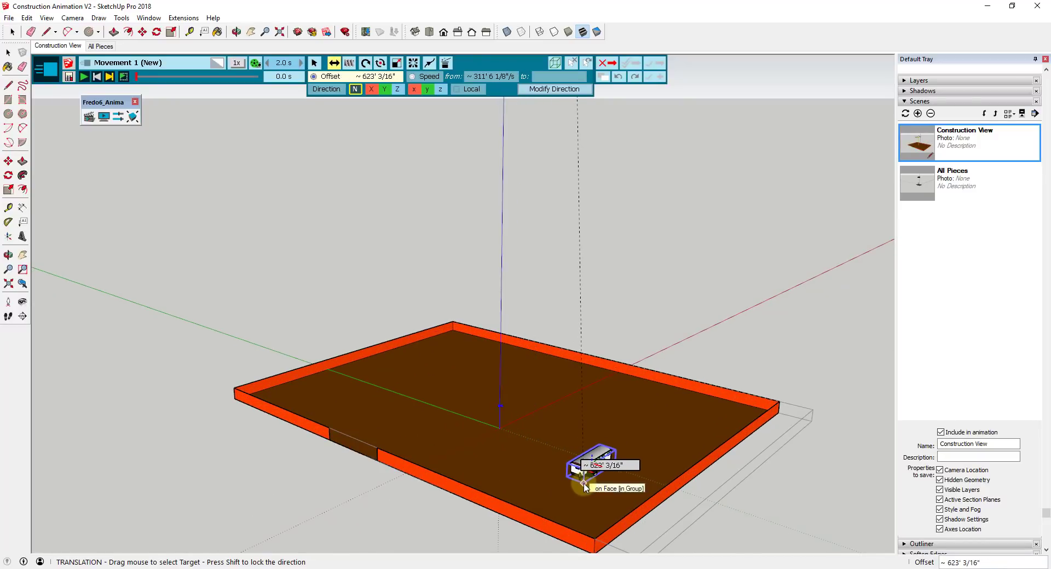
pyautogui.click(603, 484)
pyautogui.moveTo(603, 485); pyautogui.dragTo(547, 488, button='middle')
# Save the trailer translation as a sequence named Job Trailer and play the film.
pyautogui.click(652, 62)
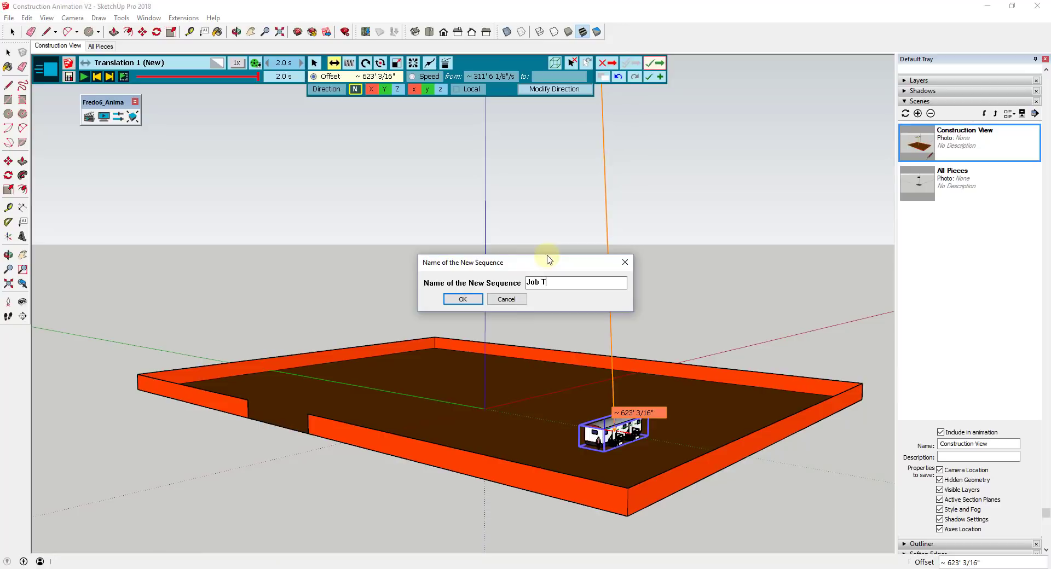
pyautogui.press('Return')
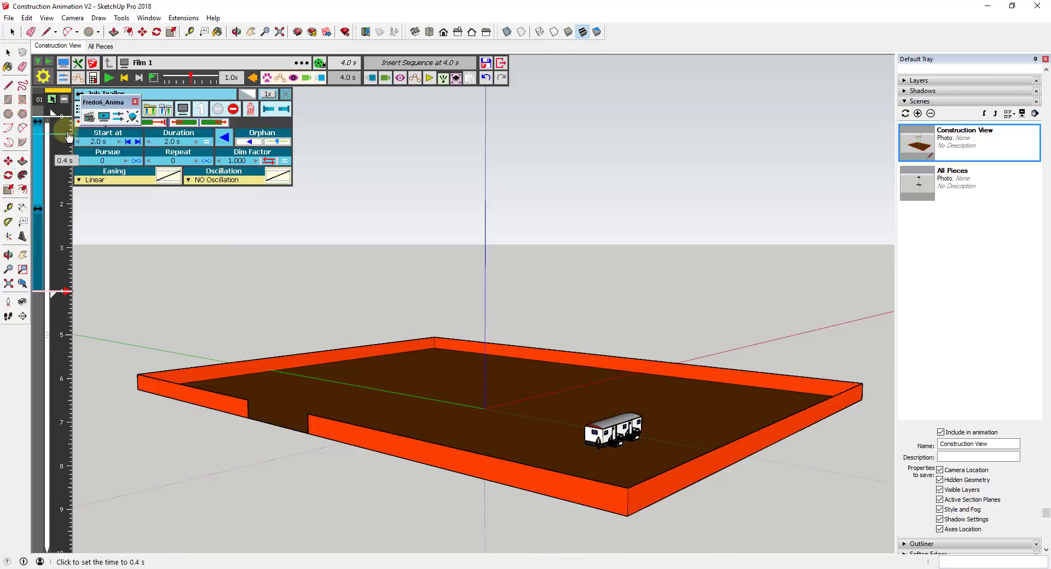
pyautogui.click(109, 78)
pyautogui.click(108, 81)
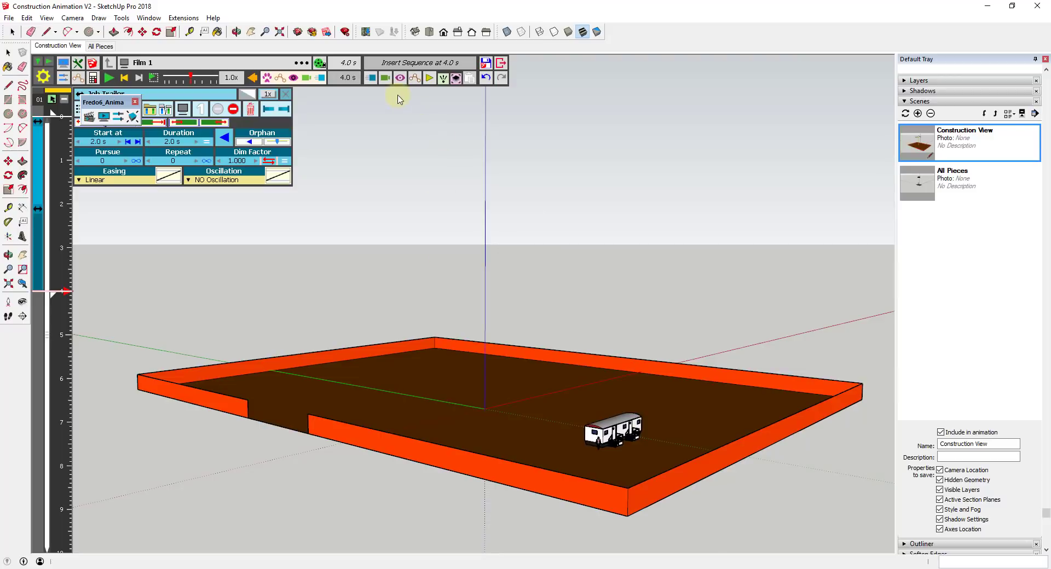
# Insert a new movement at 4.0 s that translates the tower crane about 682' 2" down the Z axis onto the site.
pyautogui.click(372, 86)
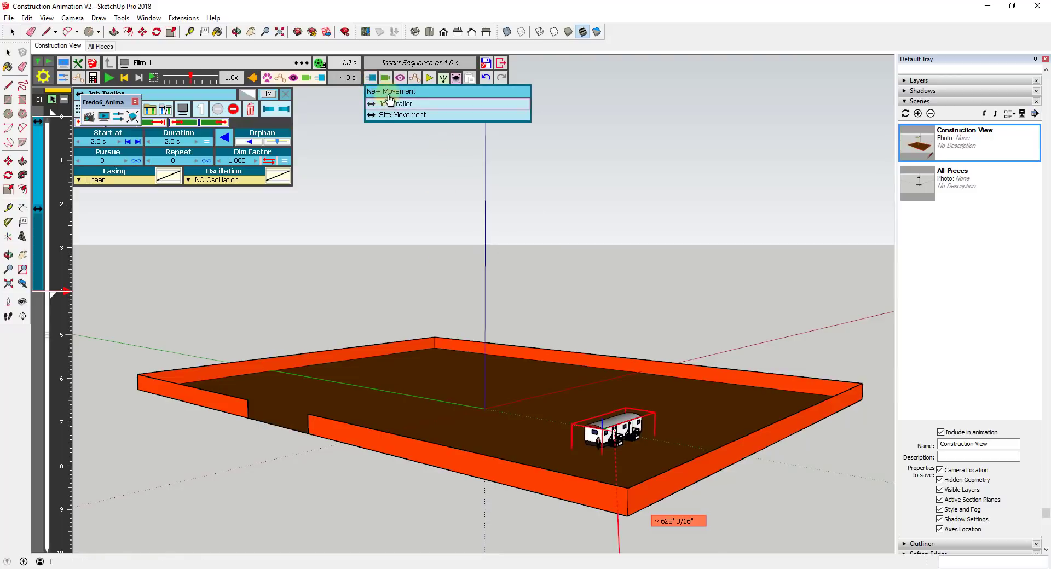
pyautogui.click(383, 92)
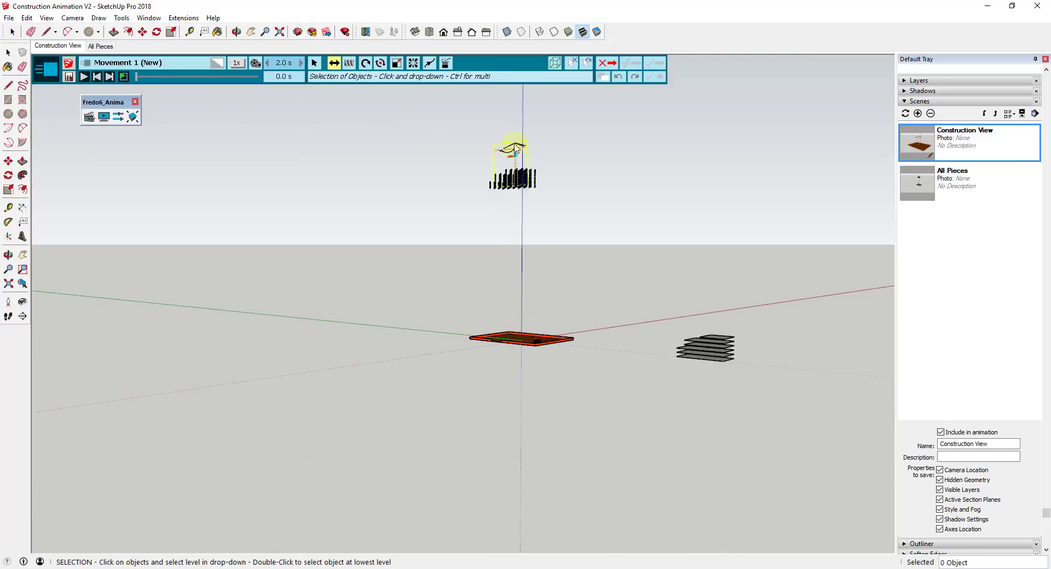
pyautogui.click(490, 267)
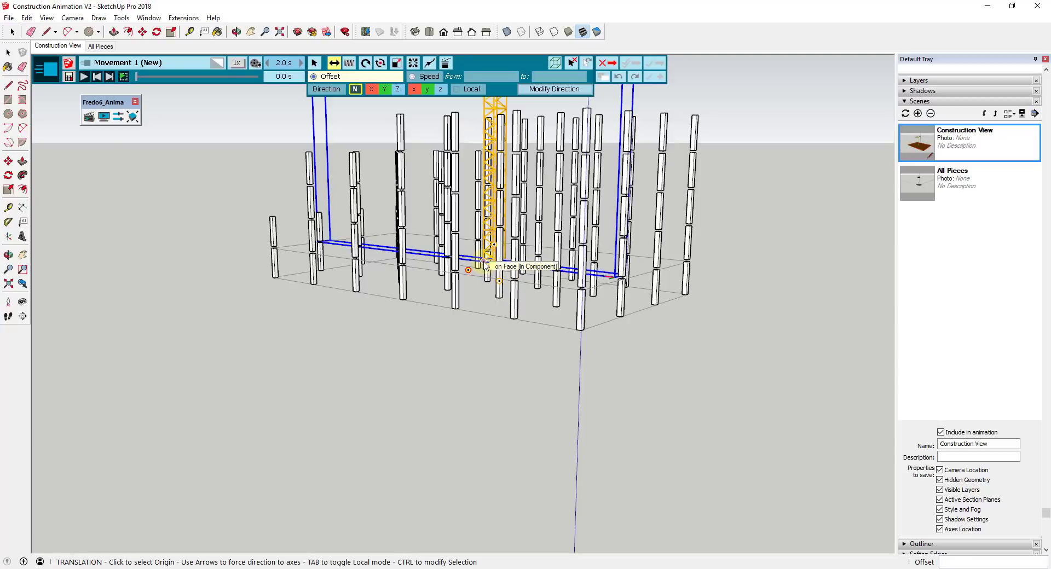
pyautogui.click(485, 266)
pyautogui.click(485, 490)
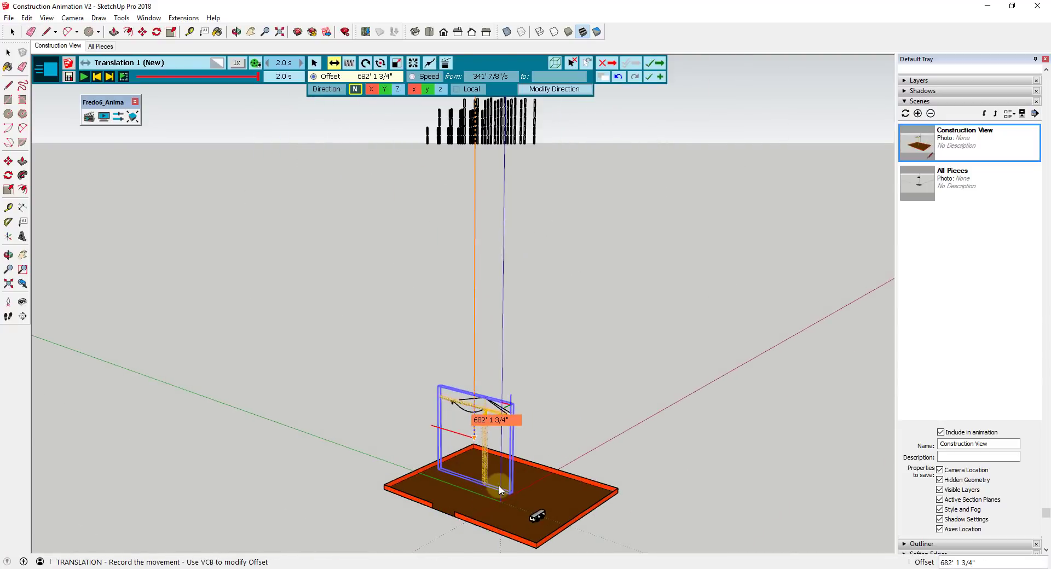
pyautogui.scroll(5, 504, 498)
pyautogui.moveTo(511, 494); pyautogui.dragTo(508, 437, button='middle')
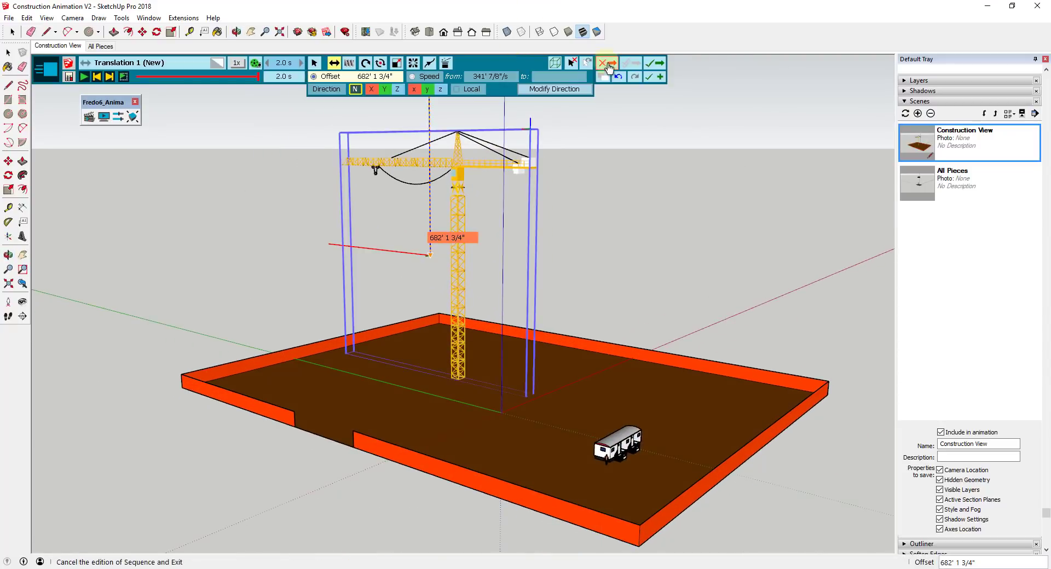
# Save the crane translation as a sequence named Tower Crane and play the film.
pyautogui.click(607, 65)
pyautogui.click(532, 300)
pyautogui.click(110, 78)
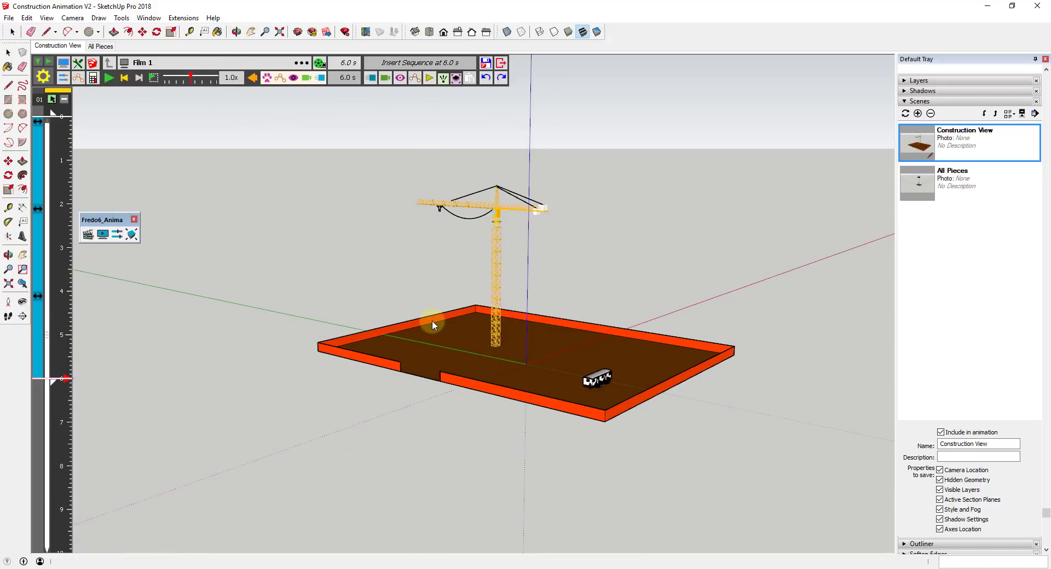
# Insert a new movement at 6.0 s and select the lowest slab of the stack beside the site.
pyautogui.click(378, 80)
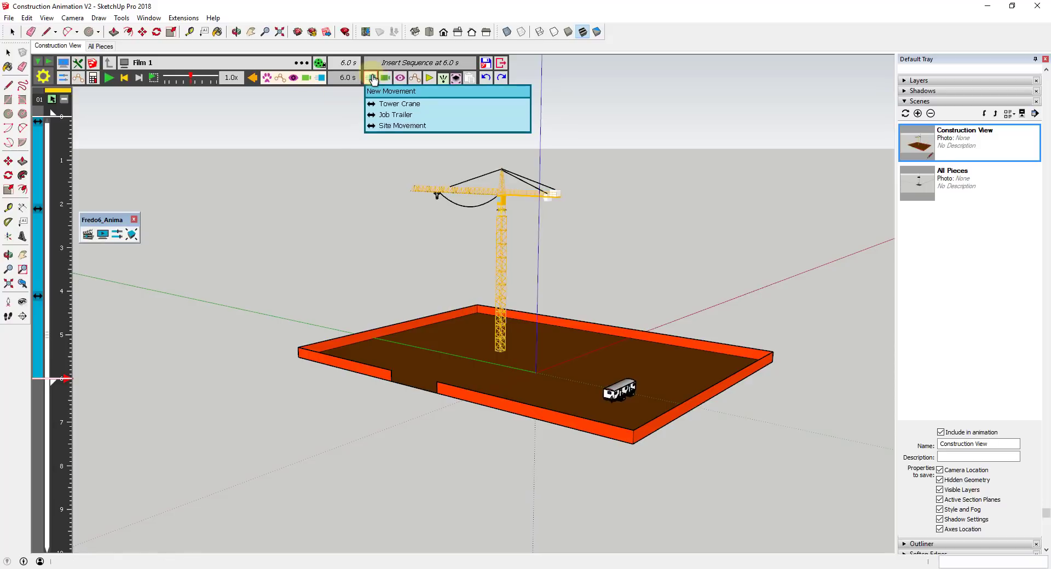
pyautogui.click(388, 93)
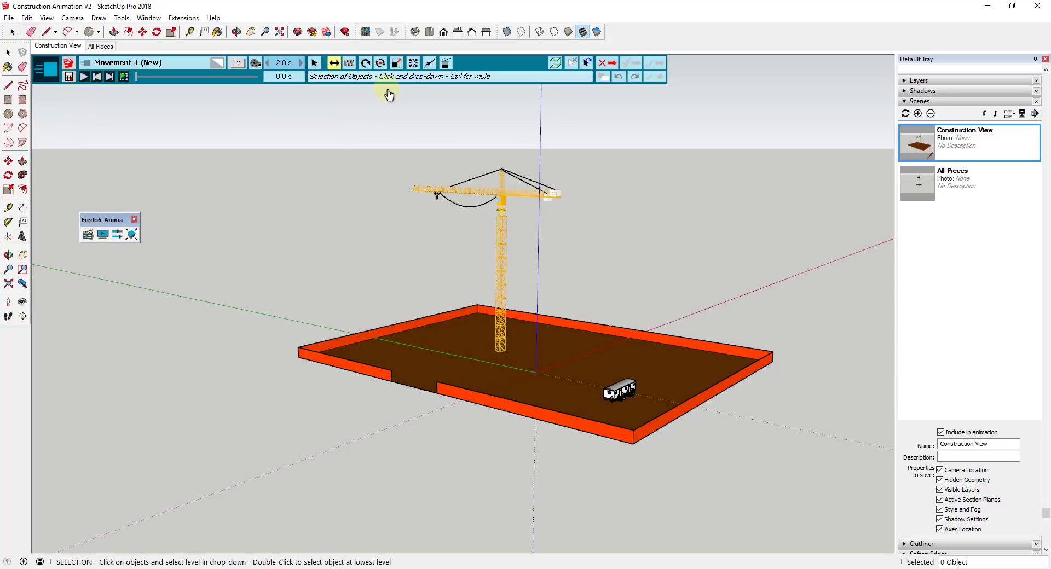
pyautogui.scroll(-5, 441, 291)
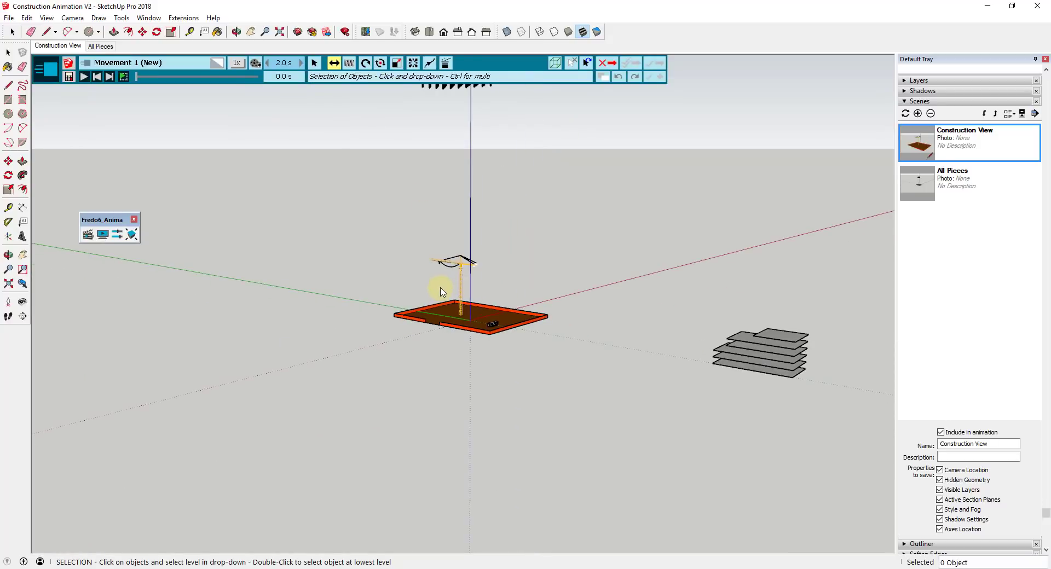
pyautogui.click(795, 382)
pyautogui.click(795, 385)
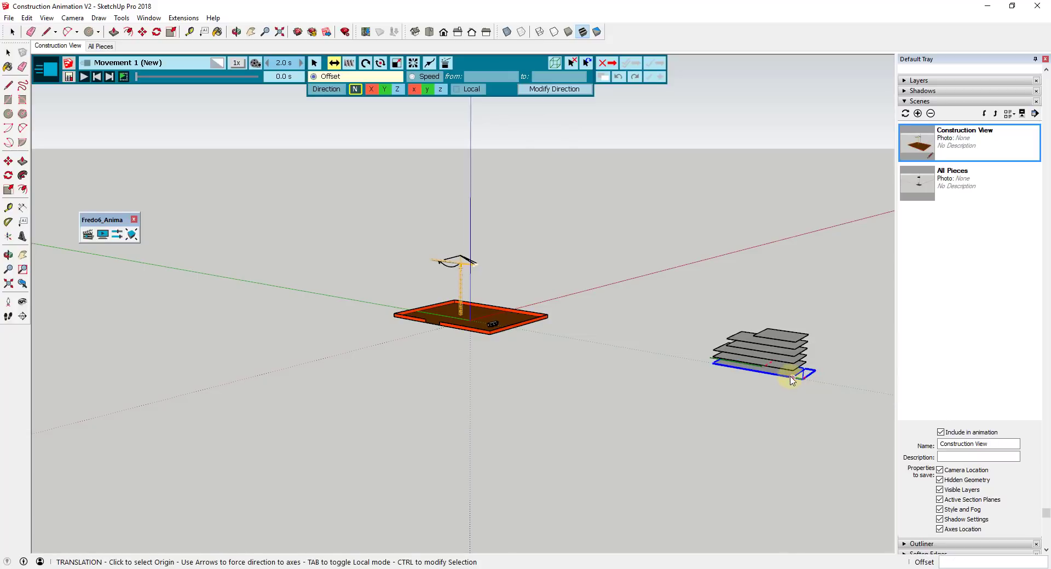
# Translate the lowest slab from its near corner about 912' 11" along the Y axis to the origin on the site.
pyautogui.click(792, 378)
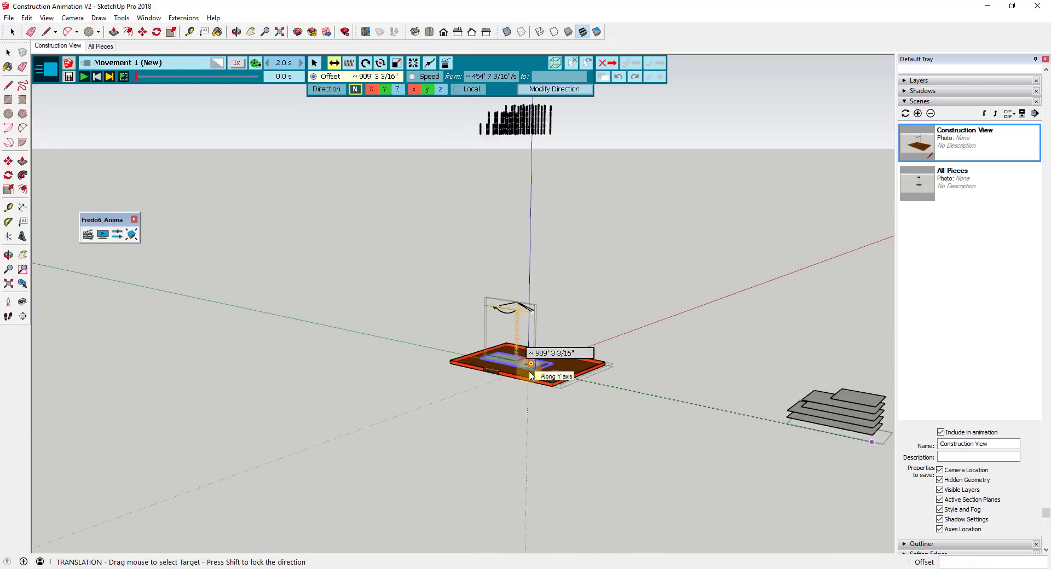
pyautogui.scroll(3, 593, 375)
pyautogui.scroll(-3, 520, 122)
pyautogui.click(537, 120)
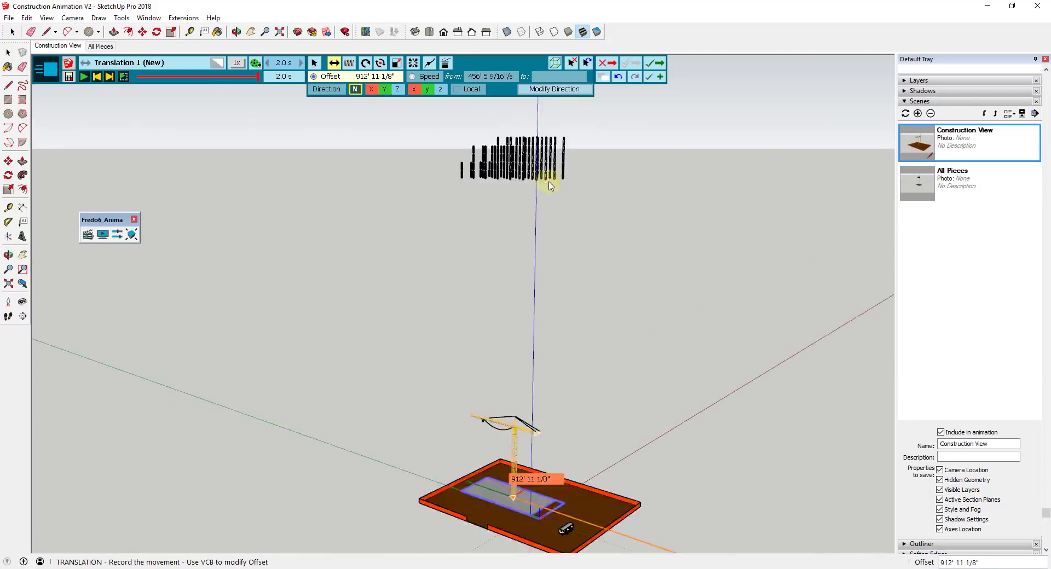
pyautogui.scroll(-2, 604, 427)
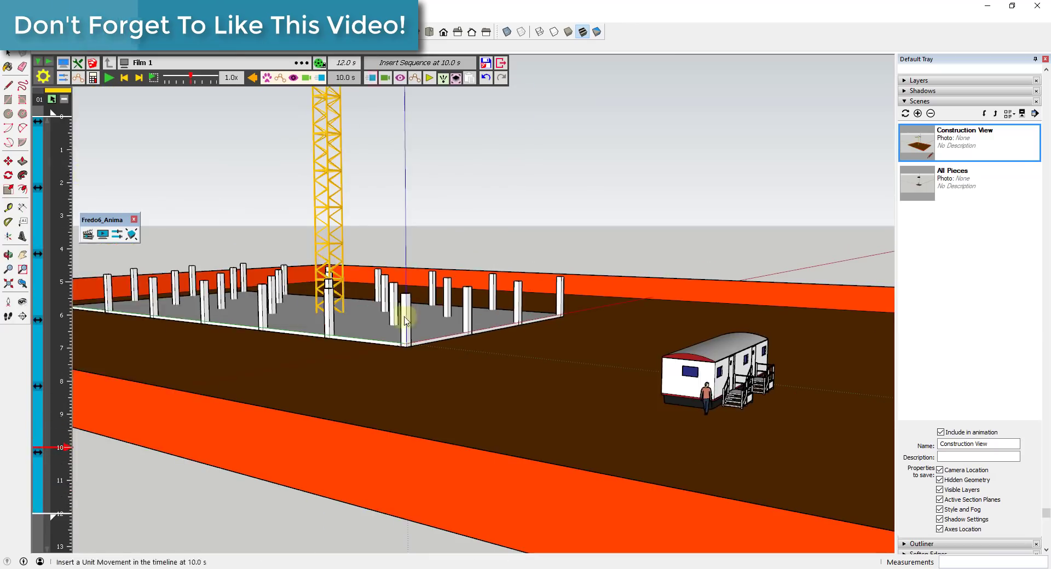
# Save the top slab's translation as a sequence named Slab L5.
pyautogui.moveTo(574, 282); pyautogui.dragTo(545, 280)
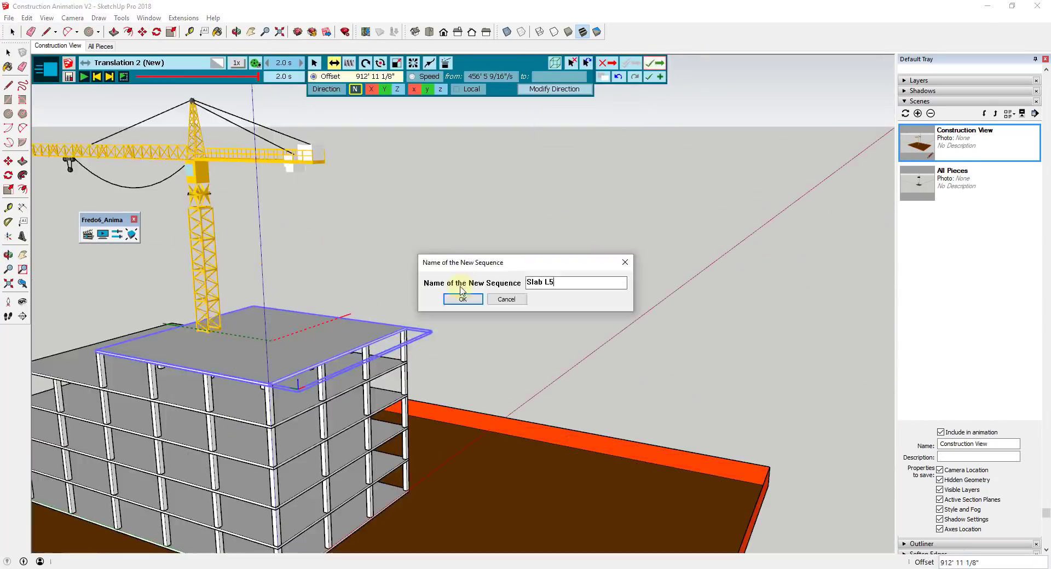
pyautogui.click(462, 298)
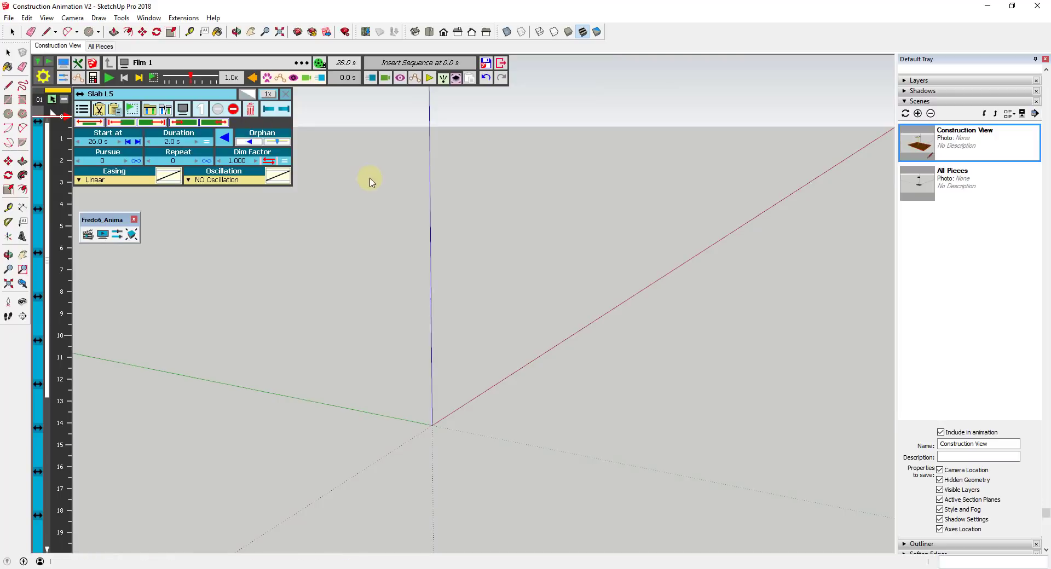
# Play the complete film and return the timeline to 0.0 s.
pyautogui.click(109, 77)
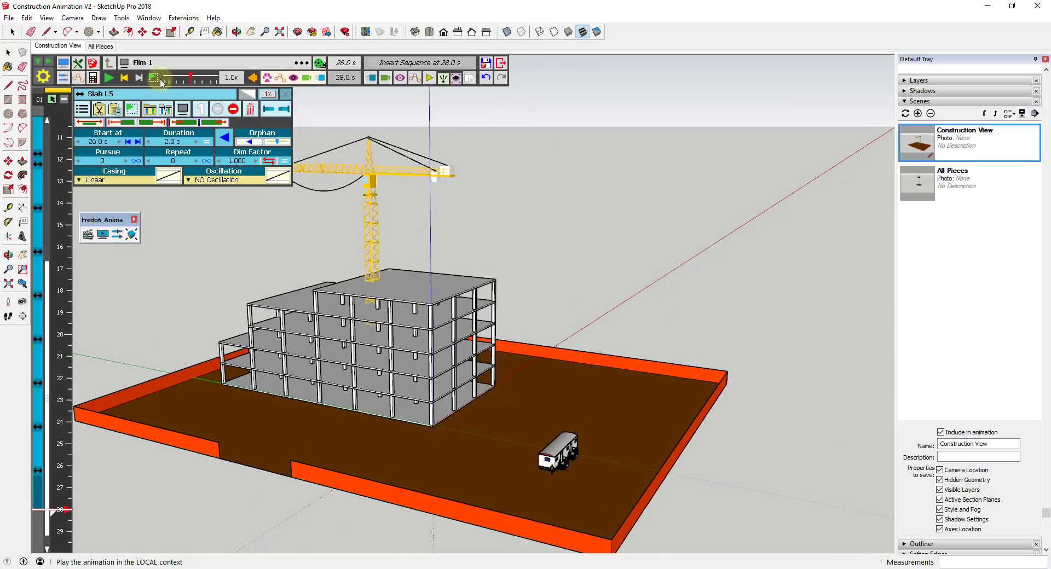
pyautogui.click(385, 80)
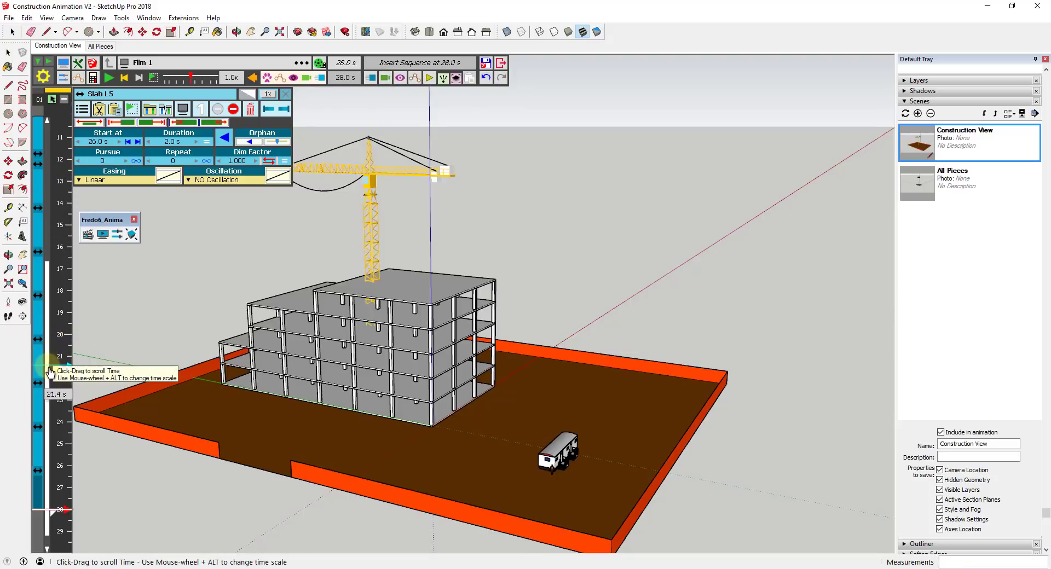
pyautogui.moveTo(51, 369); pyautogui.dragTo(63, 130)
pyautogui.click(65, 124)
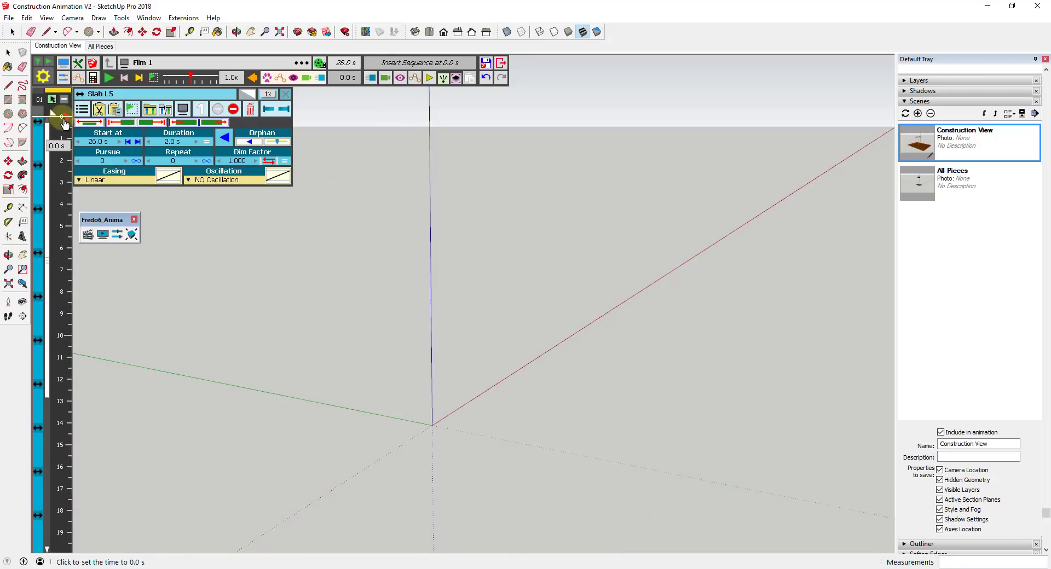
# Insert a new camera at 0.0 s with the current view captured and save it as sequence View 1.
pyautogui.click(65, 126)
pyautogui.click(71, 127)
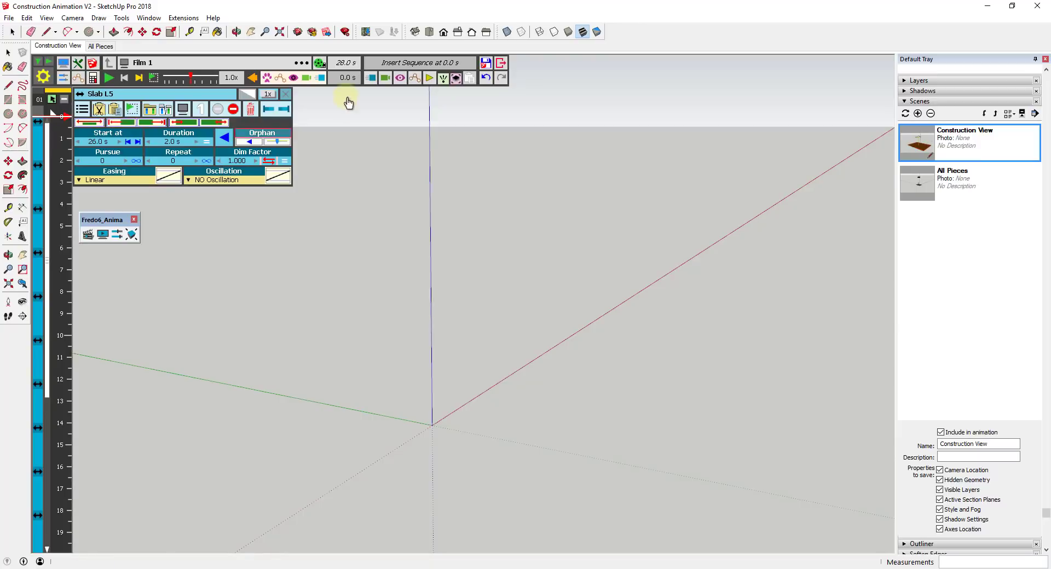
pyautogui.click(385, 83)
pyautogui.click(401, 101)
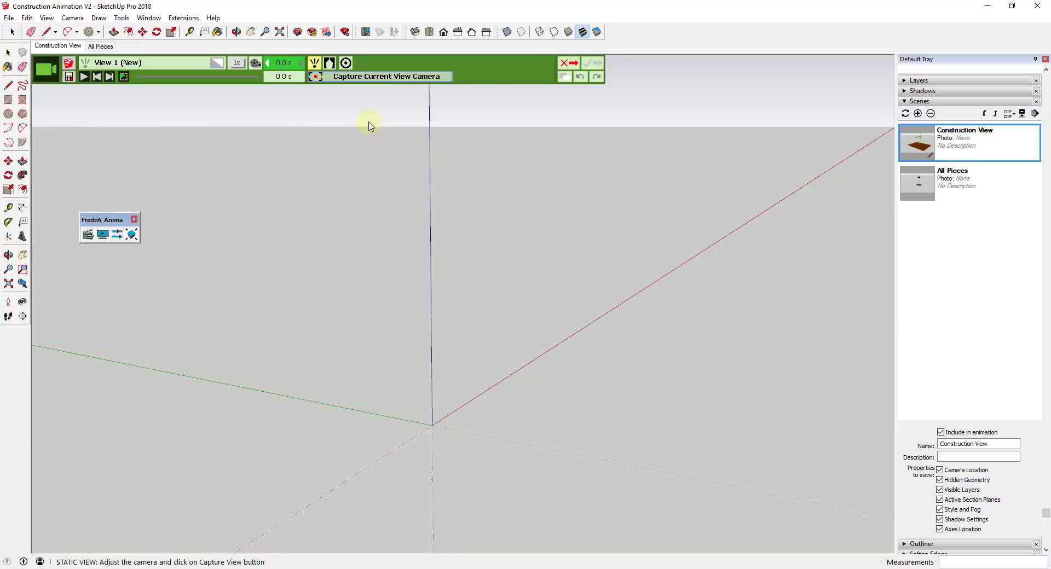
pyautogui.click(388, 79)
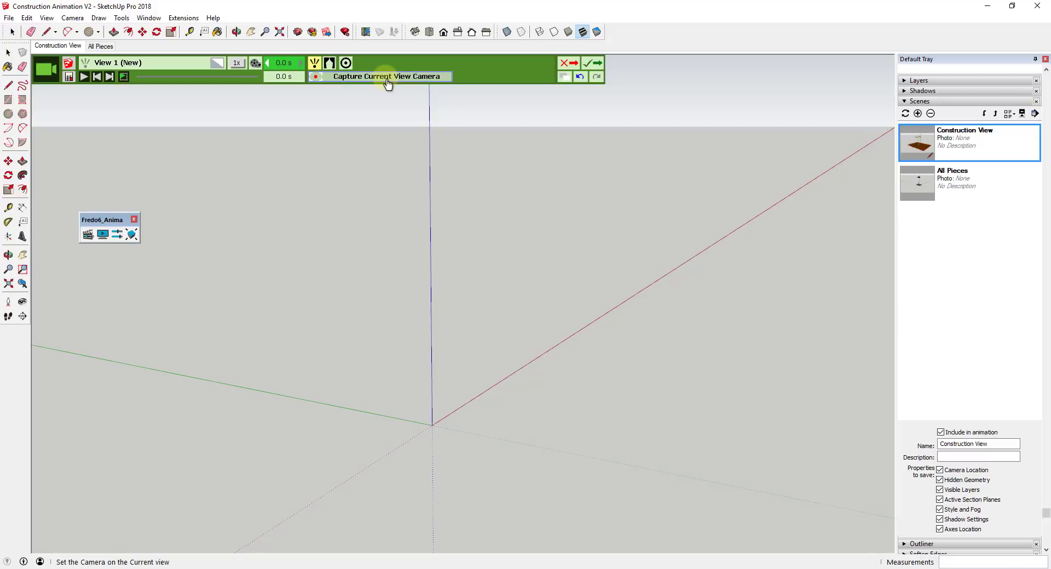
pyautogui.click(594, 69)
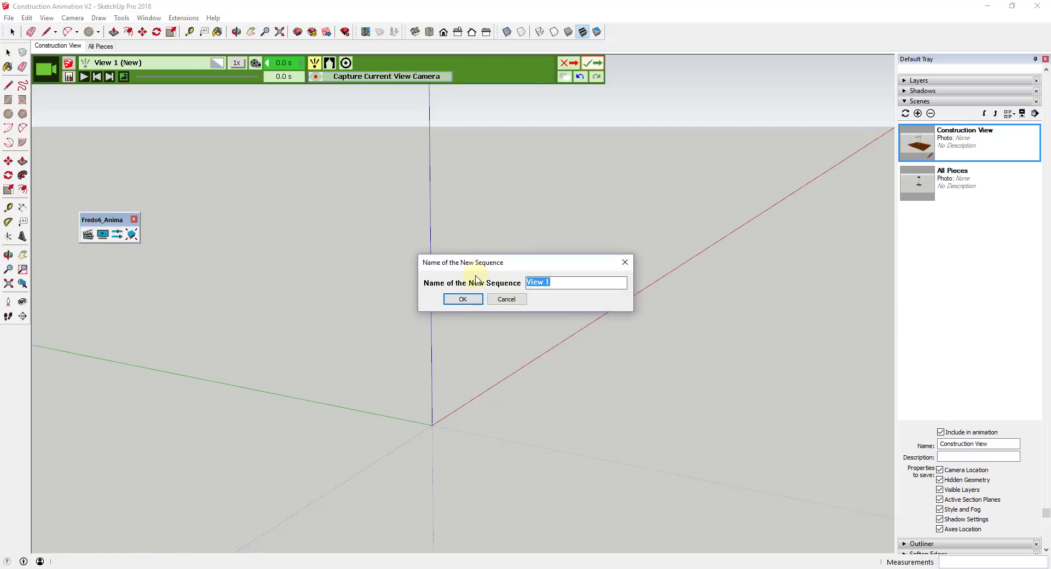
pyautogui.click(462, 299)
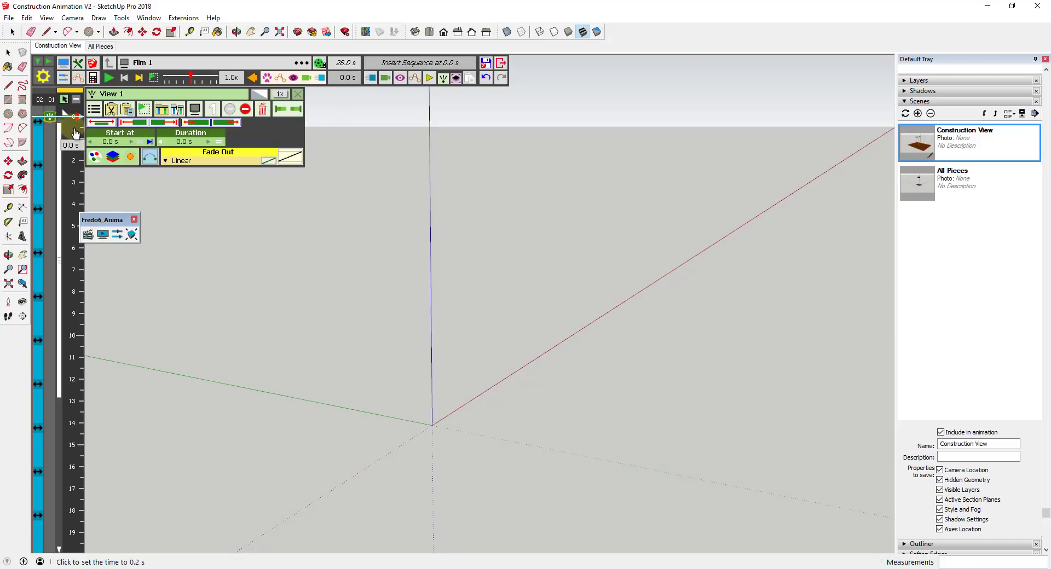
# Set the timeline to 10.3 s, when the first columns are in place, and insert a new camera there.
pyautogui.click(79, 294)
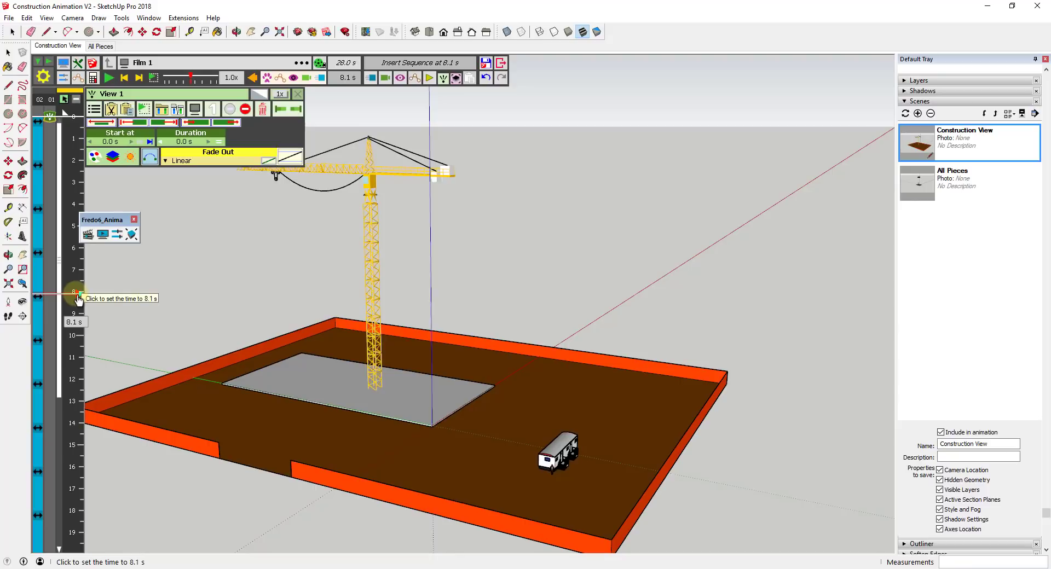
pyautogui.moveTo(78, 300); pyautogui.dragTo(73, 346)
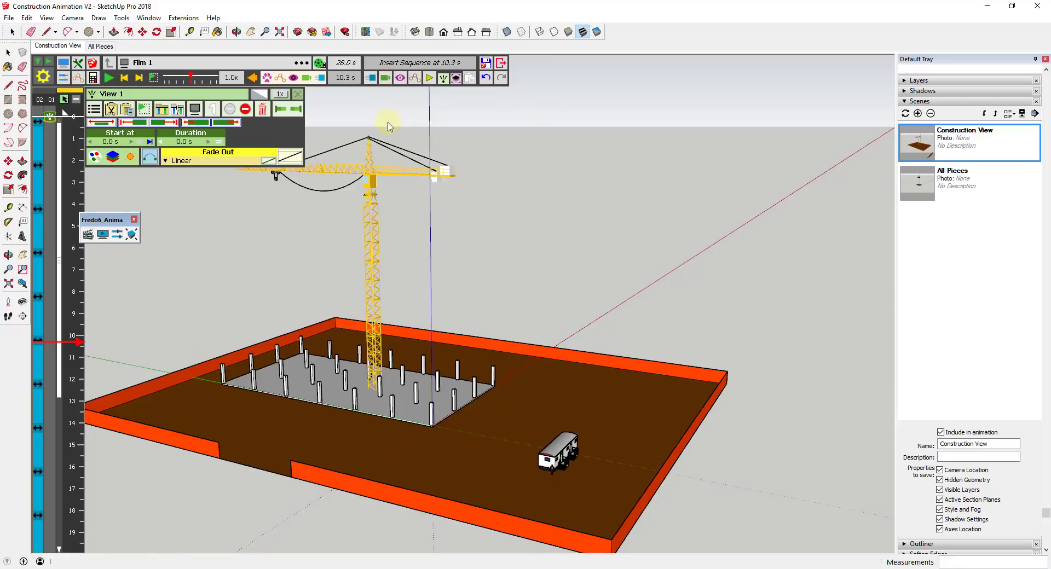
pyautogui.click(389, 82)
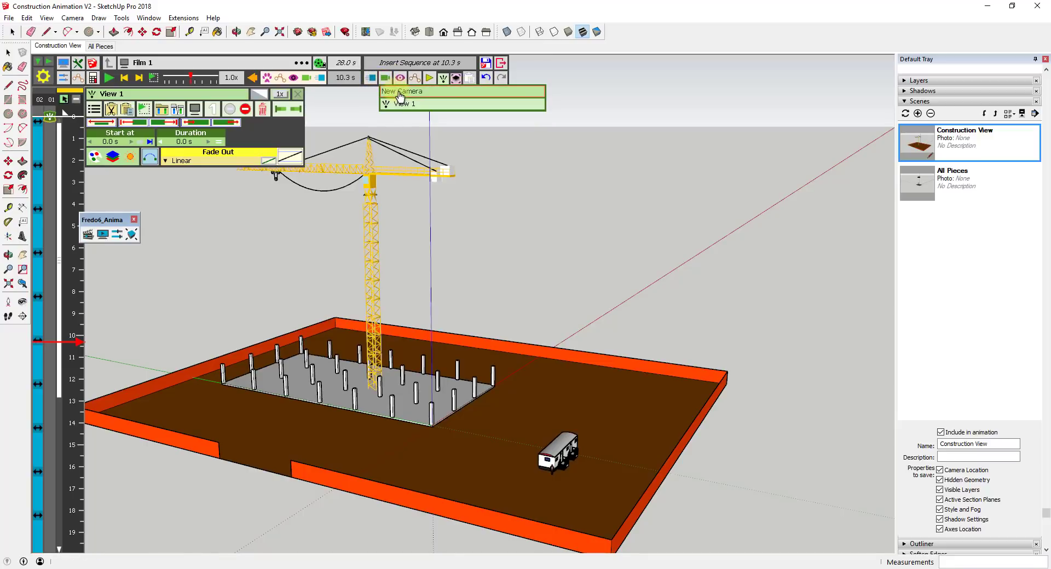
pyautogui.click(398, 92)
# Frame the site from the trailer's long side at a low angle, capture that camera view and save it as View 2.
pyautogui.moveTo(704, 329); pyautogui.dragTo(375, 282, button='middle')
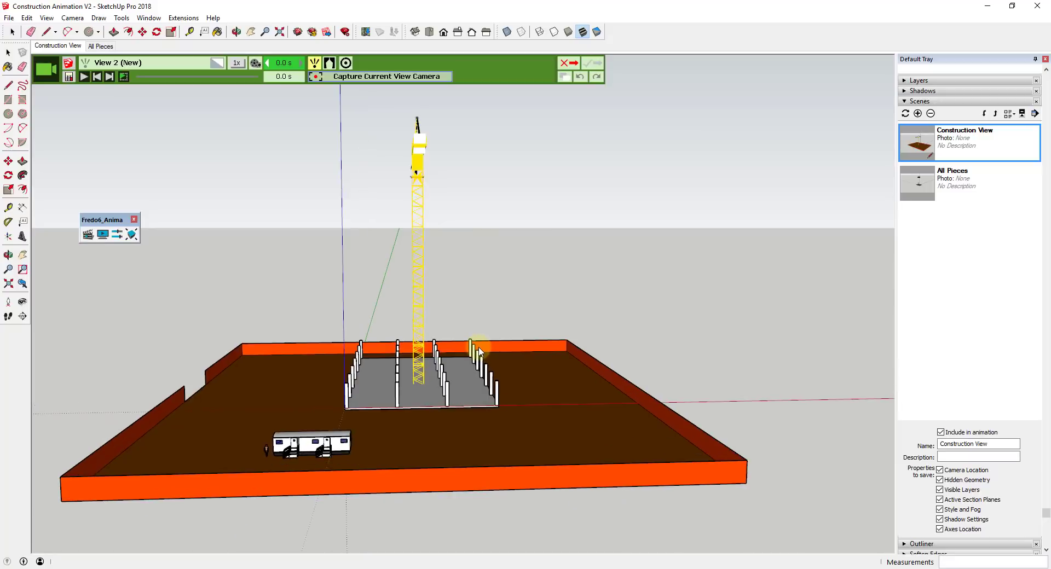
pyautogui.moveTo(479, 353); pyautogui.dragTo(430, 350, button='middle')
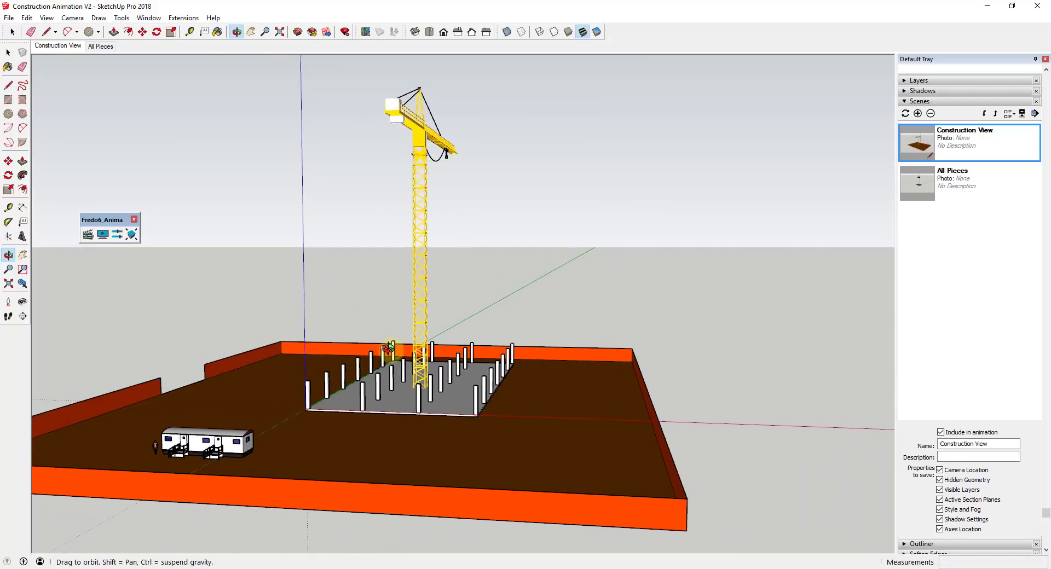
pyautogui.moveTo(427, 398); pyautogui.dragTo(493, 377, button='middle')
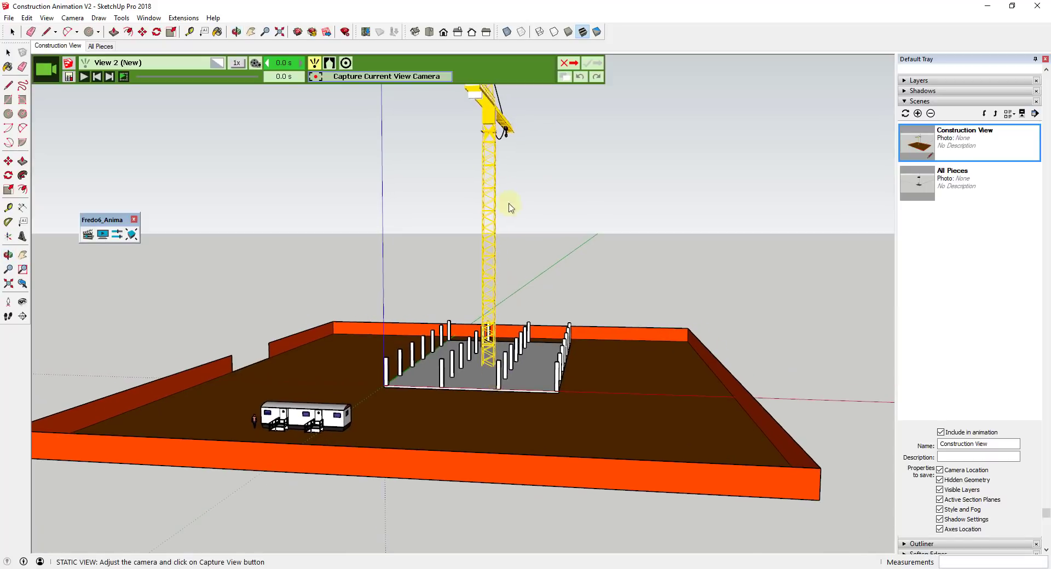
pyautogui.click(371, 79)
pyautogui.click(592, 68)
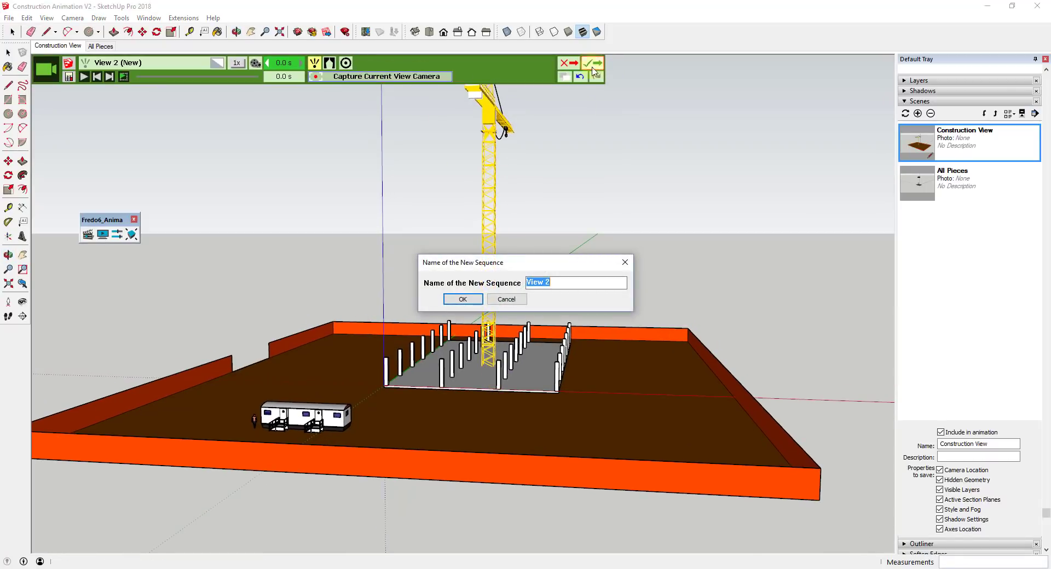
pyautogui.click(458, 298)
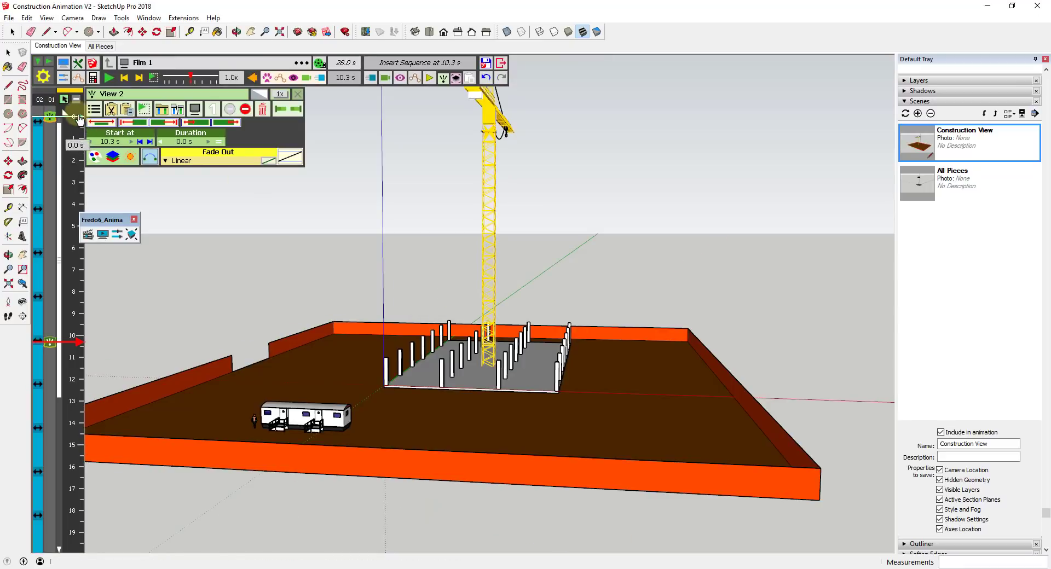
# Play the film from 0.0 s to check the transition between the first two camera views and stop it at 15.7 s.
pyautogui.click(76, 121)
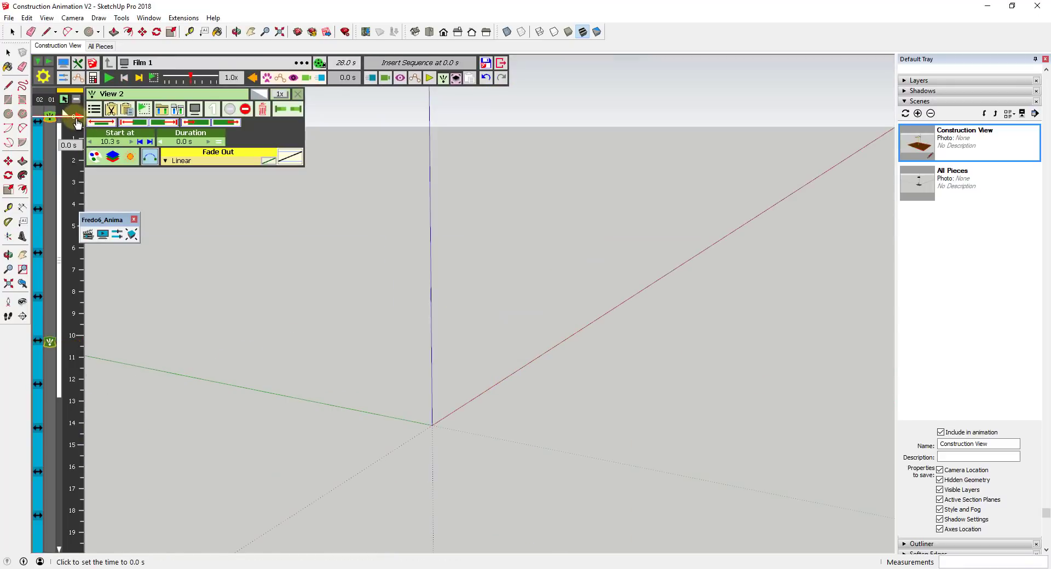
pyautogui.click(108, 78)
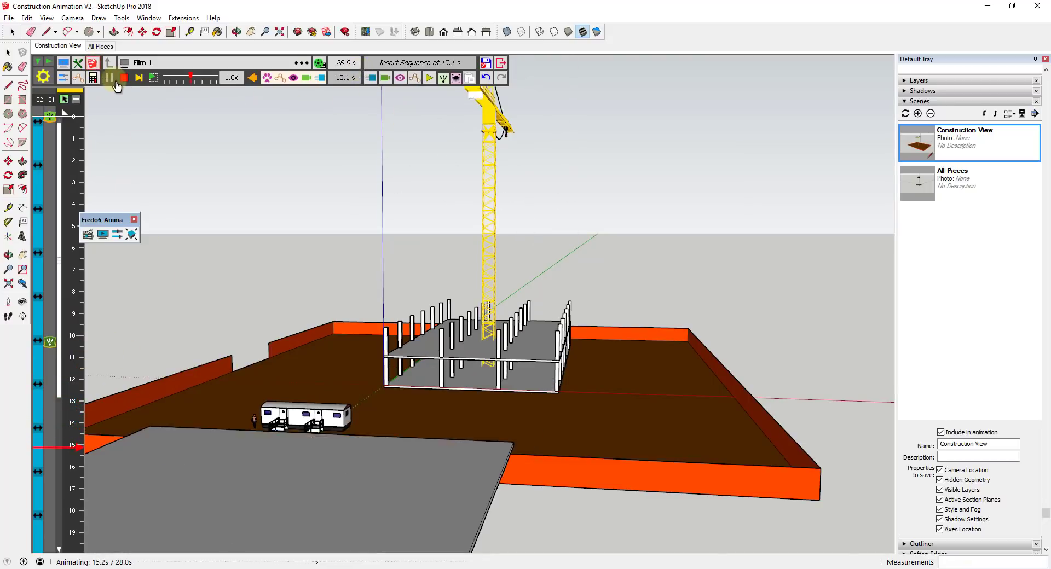
pyautogui.click(305, 331)
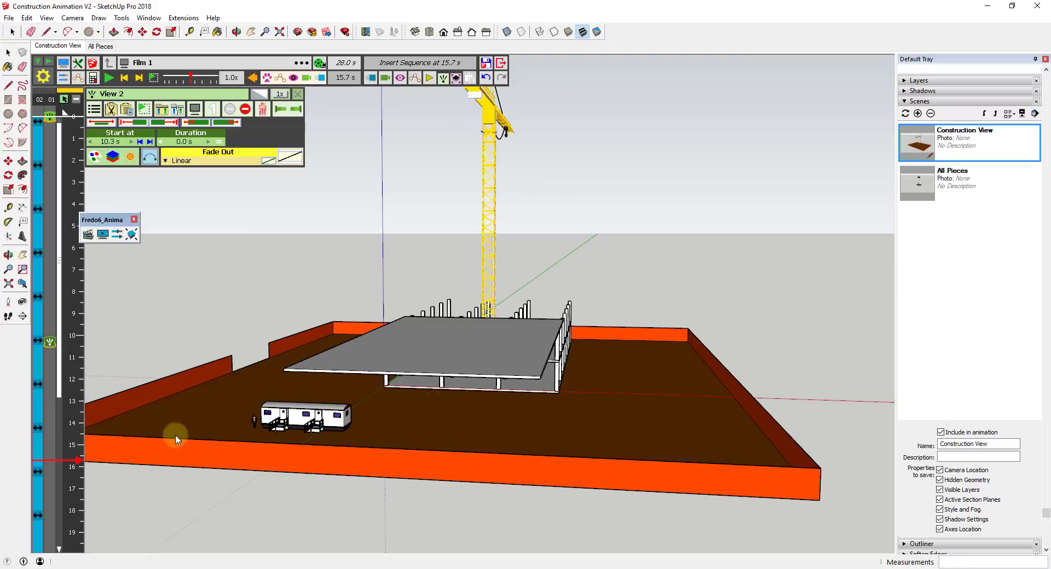
# Set the timeline to 19.0 s and insert a new camera there.
pyautogui.moveTo(58, 395); pyautogui.dragTo(66, 482)
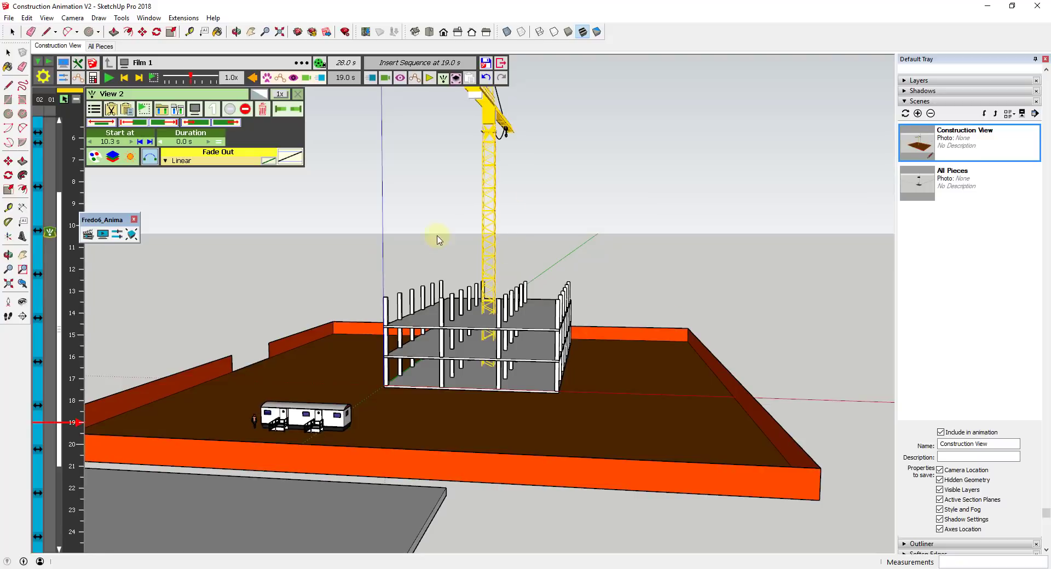
pyautogui.click(385, 79)
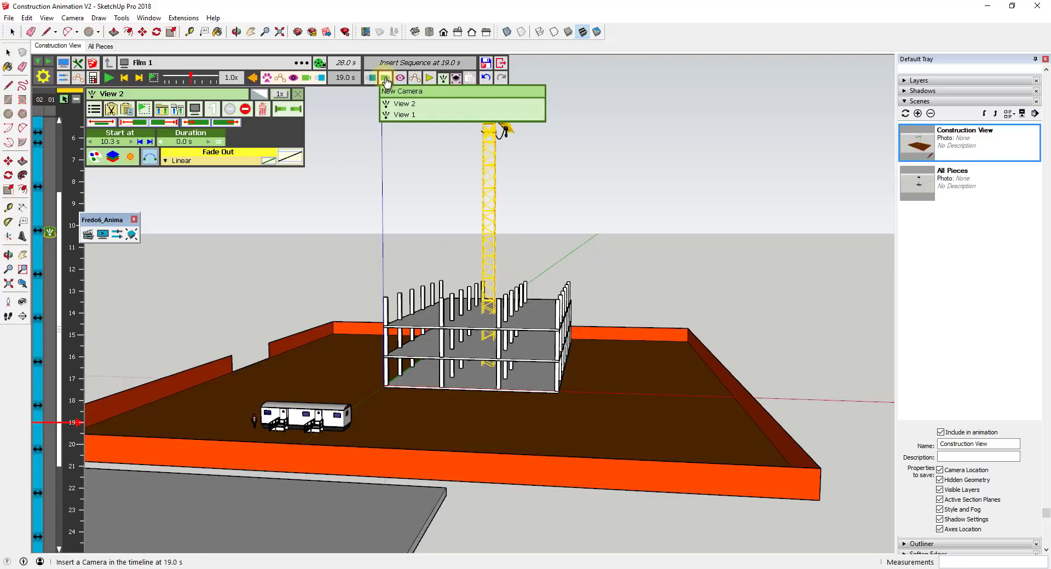
pyautogui.click(408, 99)
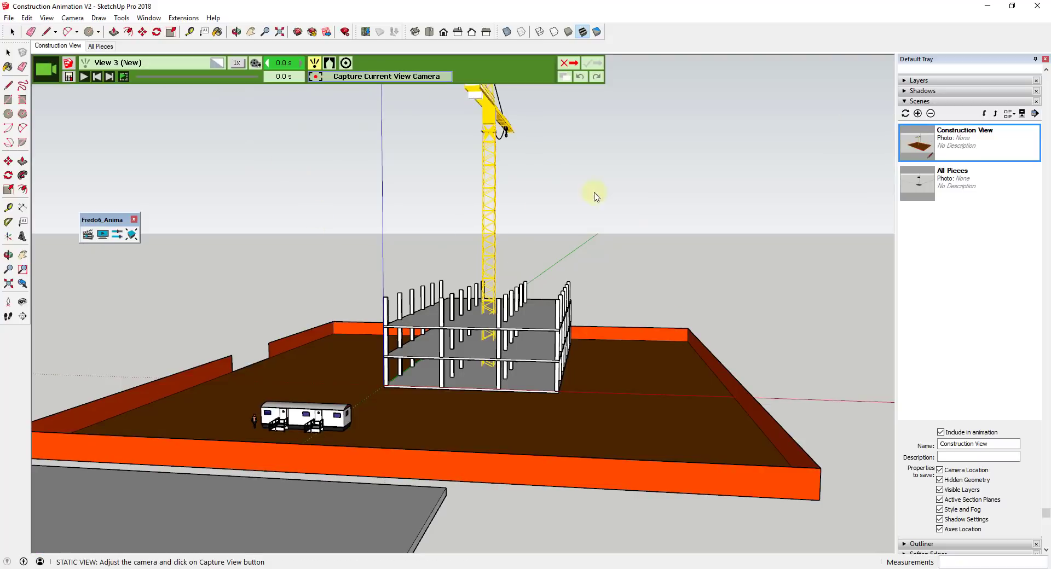
# Frame the building close up along its long side from near ground level, tilting the camera with the Look Around tool.
pyautogui.moveTo(743, 321); pyautogui.dragTo(416, 329)
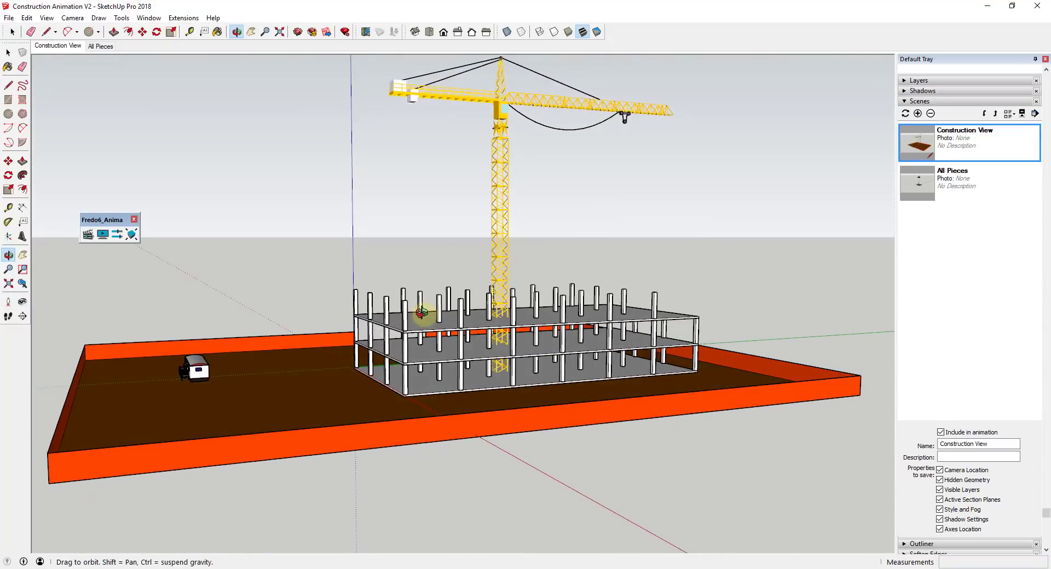
pyautogui.scroll(5, 587, 422)
pyautogui.moveTo(586, 422); pyautogui.dragTo(582, 399)
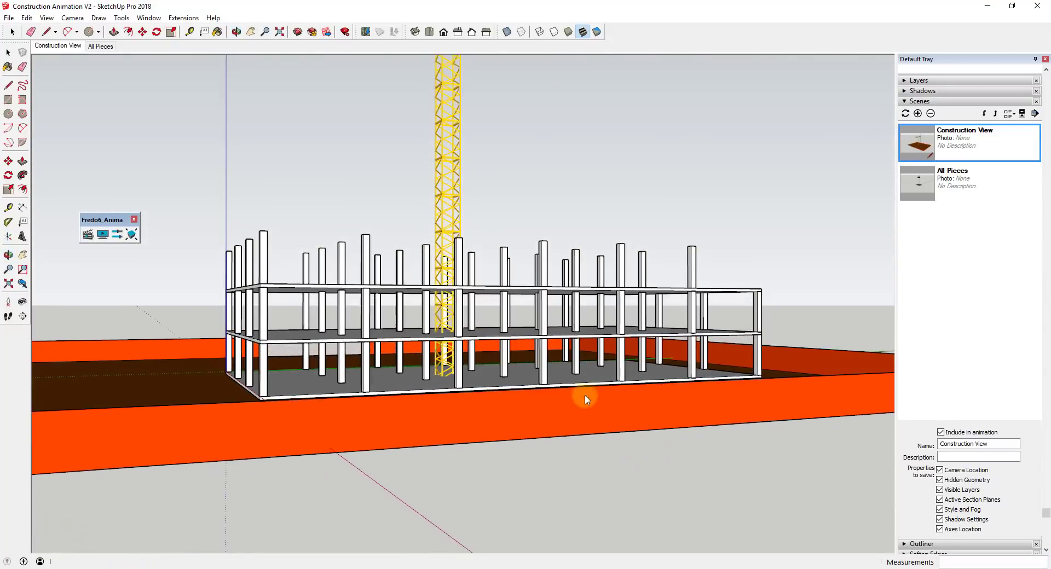
pyautogui.scroll(5, 646, 368)
pyautogui.scroll(-1, 664, 324)
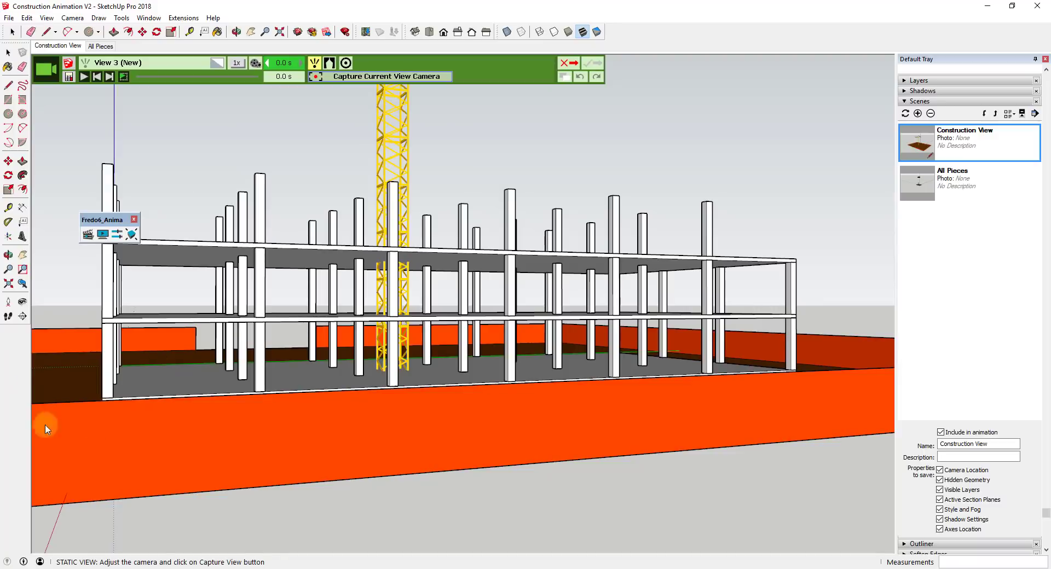
pyautogui.click(23, 301)
pyautogui.moveTo(646, 336); pyautogui.dragTo(619, 290)
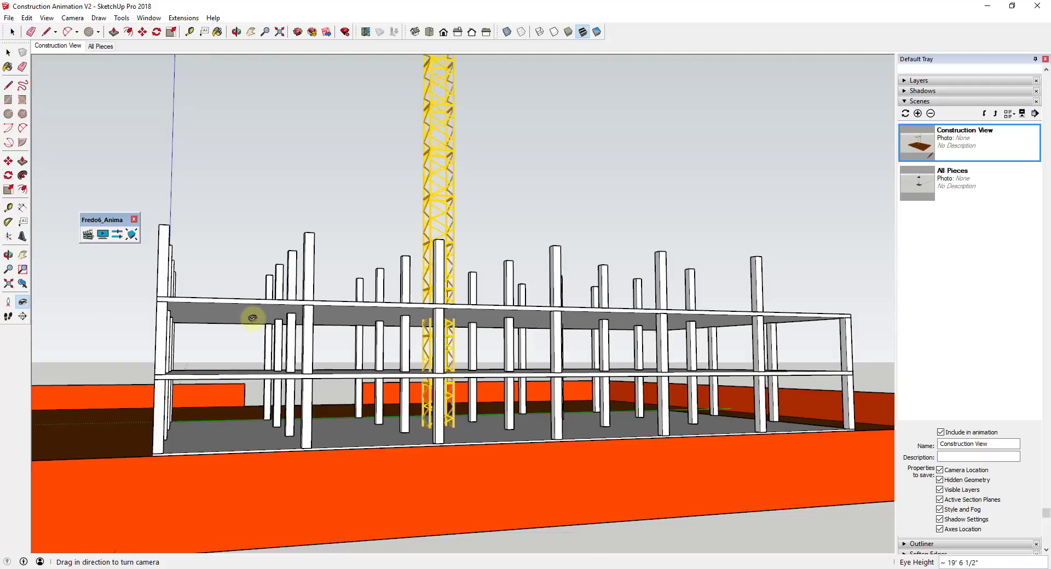
pyautogui.rightClick(252, 317)
pyautogui.click(276, 328)
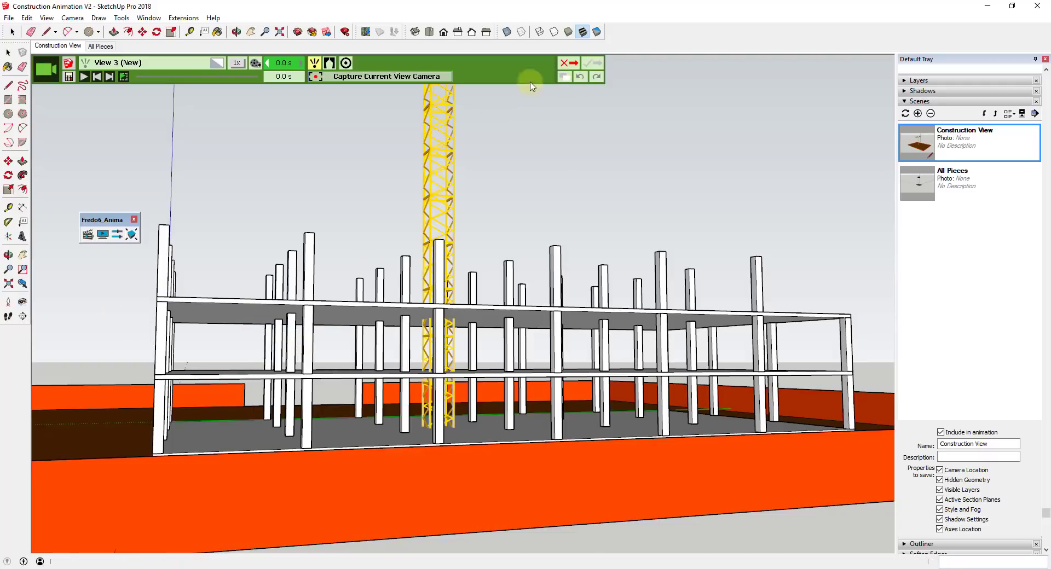
# Capture the close-up view for the new camera and save the sequence as View 3.
pyautogui.click(384, 77)
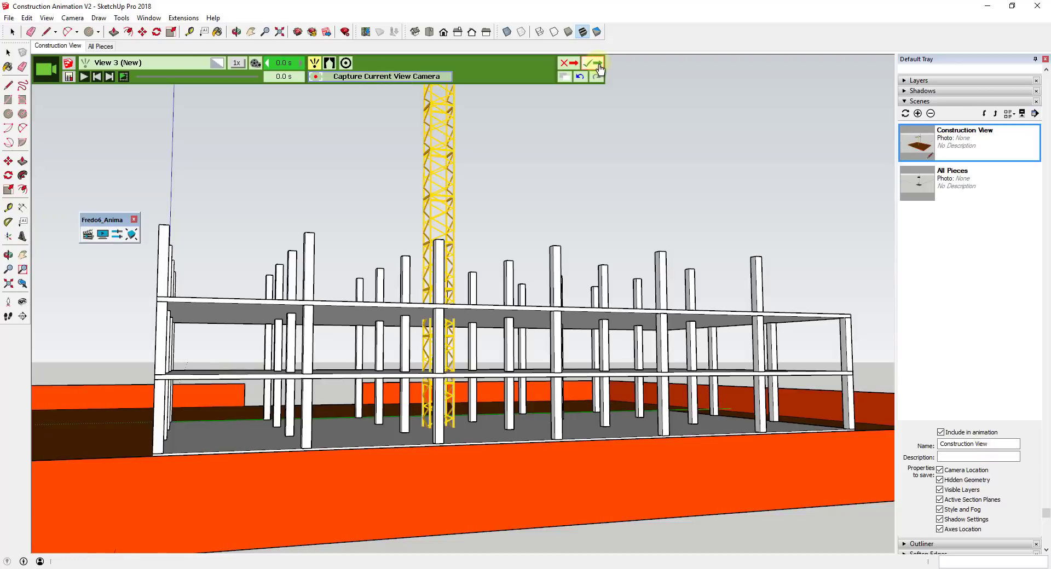
pyautogui.click(599, 66)
pyautogui.click(463, 300)
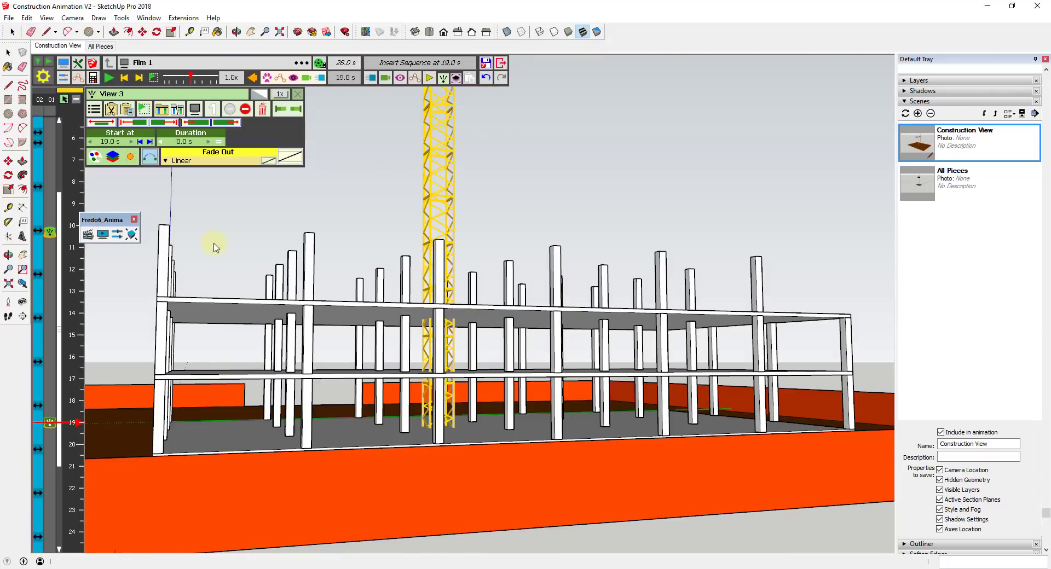
# Play the film from 10.1 s to its end to check the move into the close-up view.
pyautogui.click(68, 228)
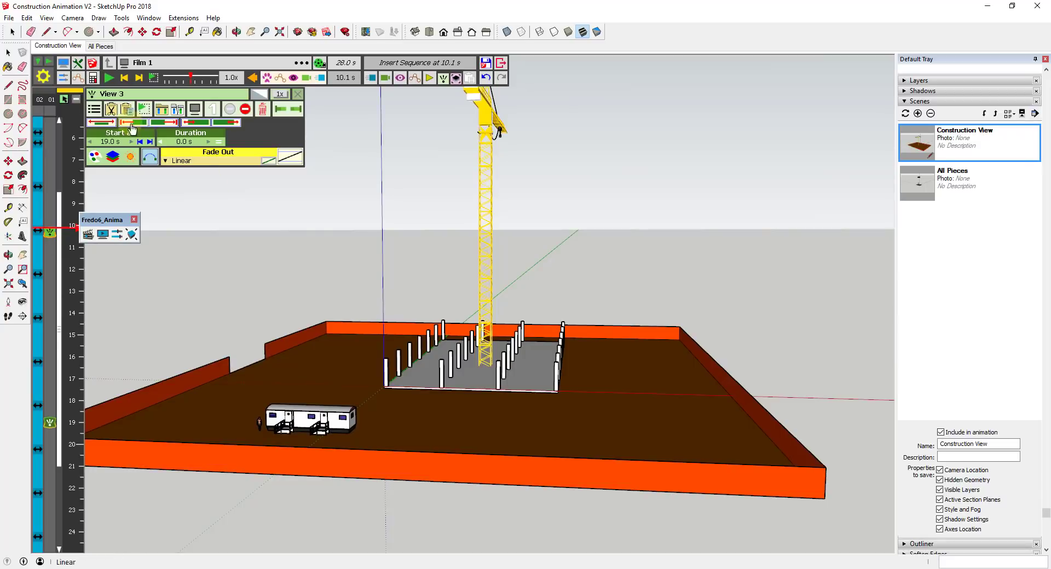
pyautogui.click(108, 78)
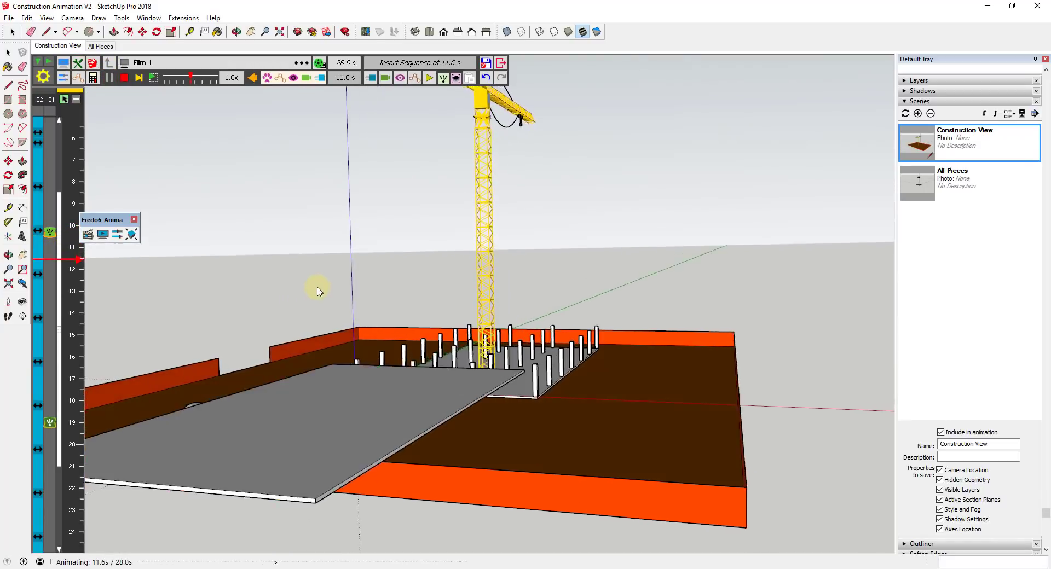
pyautogui.click(49, 430)
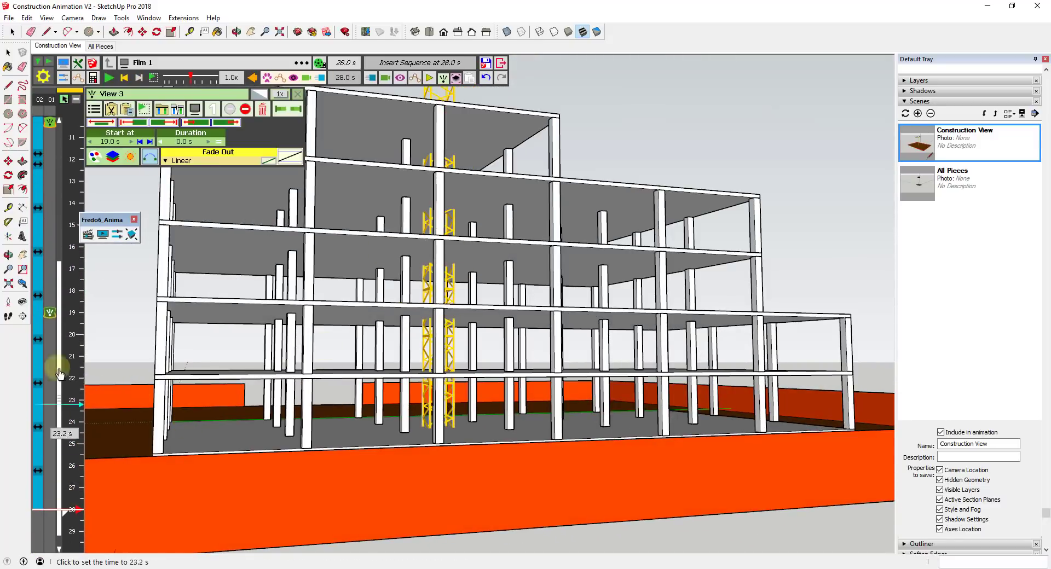
# Insert a new camera at 28.0 s, capture a view facing the finished building's corner and save it as View 4.
pyautogui.click(386, 86)
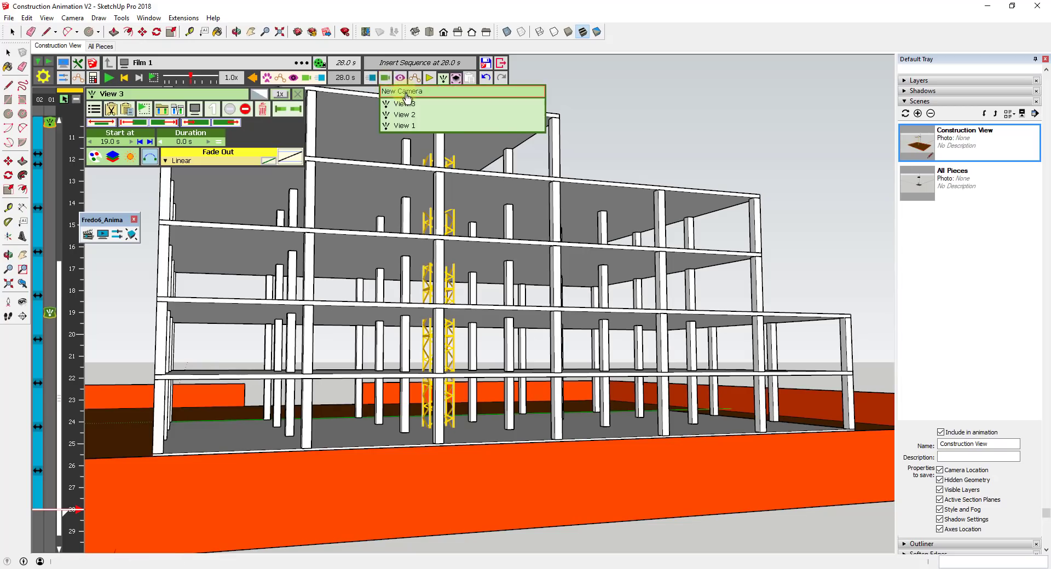
pyautogui.click(400, 97)
pyautogui.moveTo(826, 336); pyautogui.dragTo(460, 331)
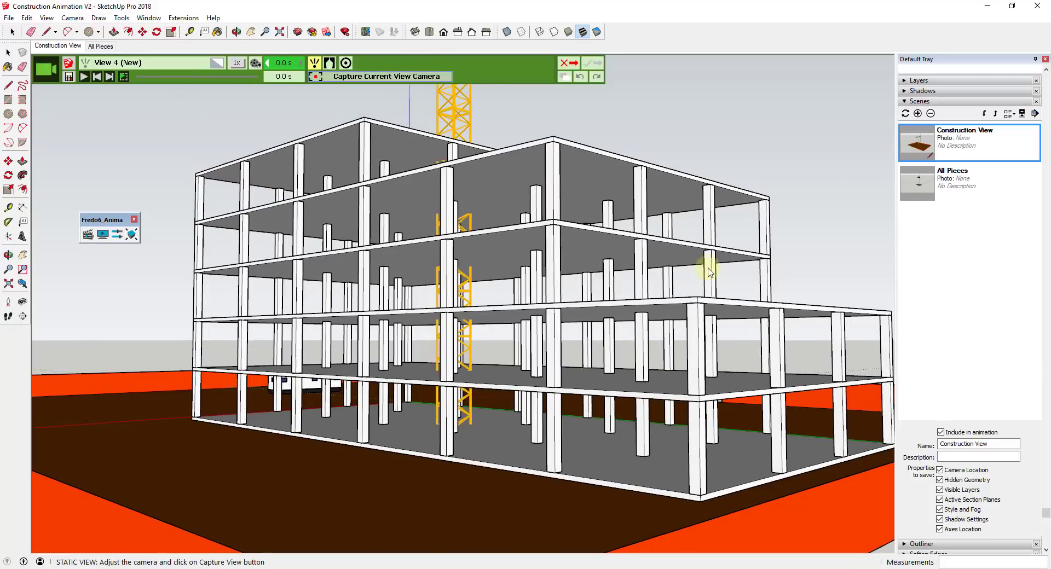
pyautogui.moveTo(733, 281); pyautogui.dragTo(638, 246)
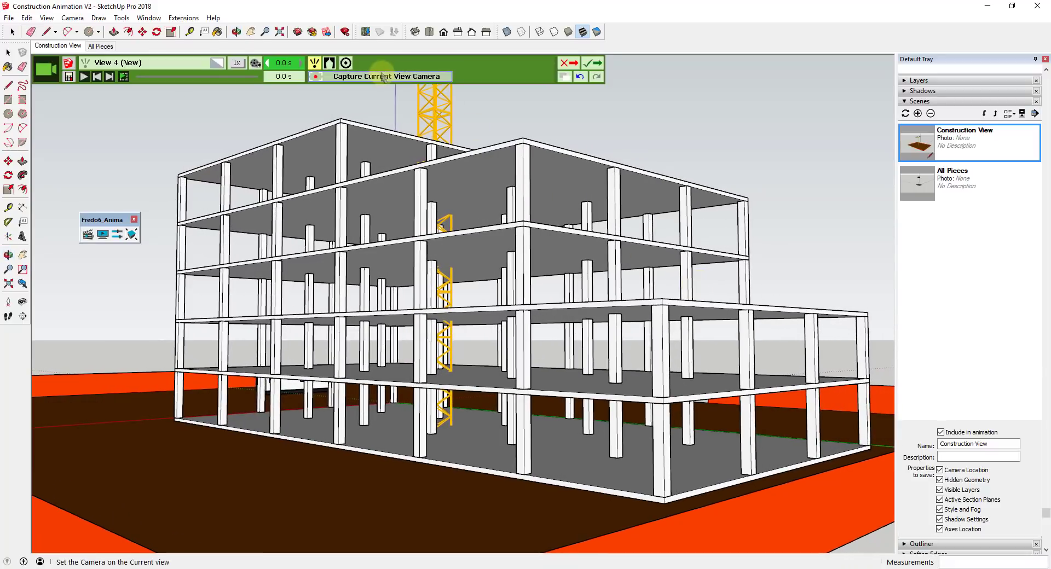
pyautogui.click(590, 64)
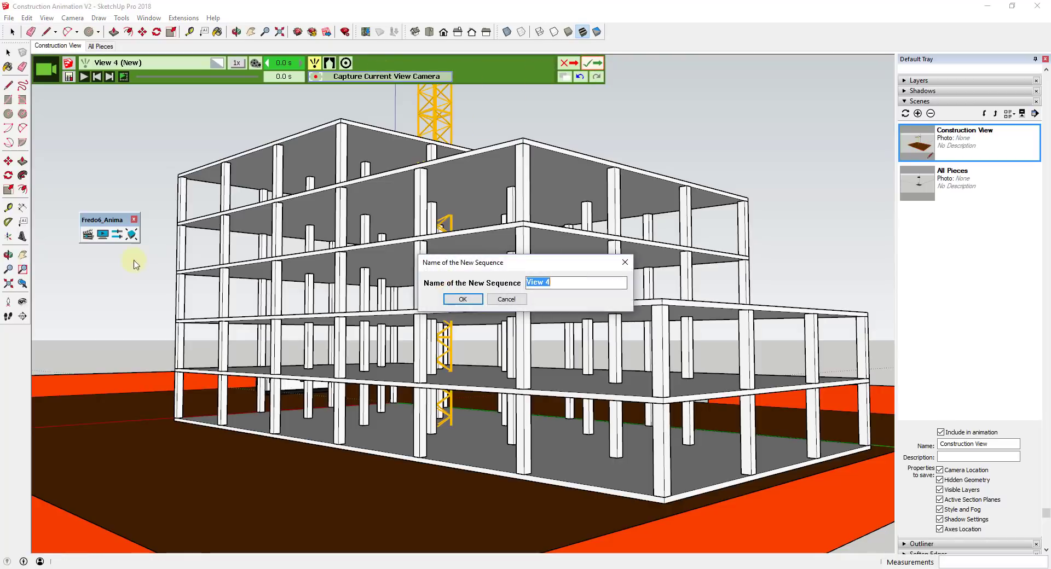
pyautogui.click(457, 299)
# Scrub the timeline from 9.3 s to 18.8 s to preview the camera transitions.
pyautogui.click(78, 160)
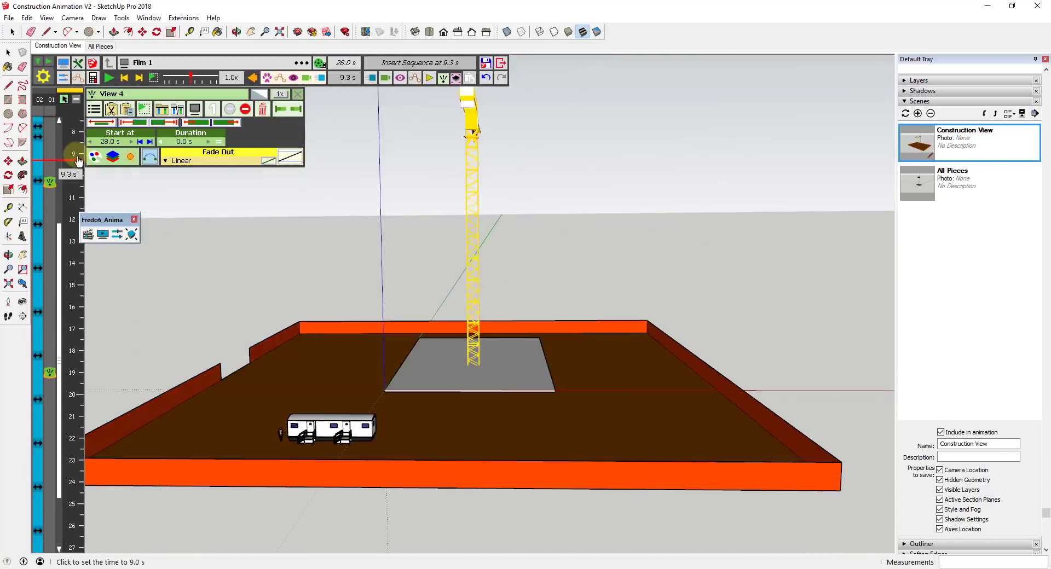
pyautogui.moveTo(79, 160); pyautogui.dragTo(83, 379)
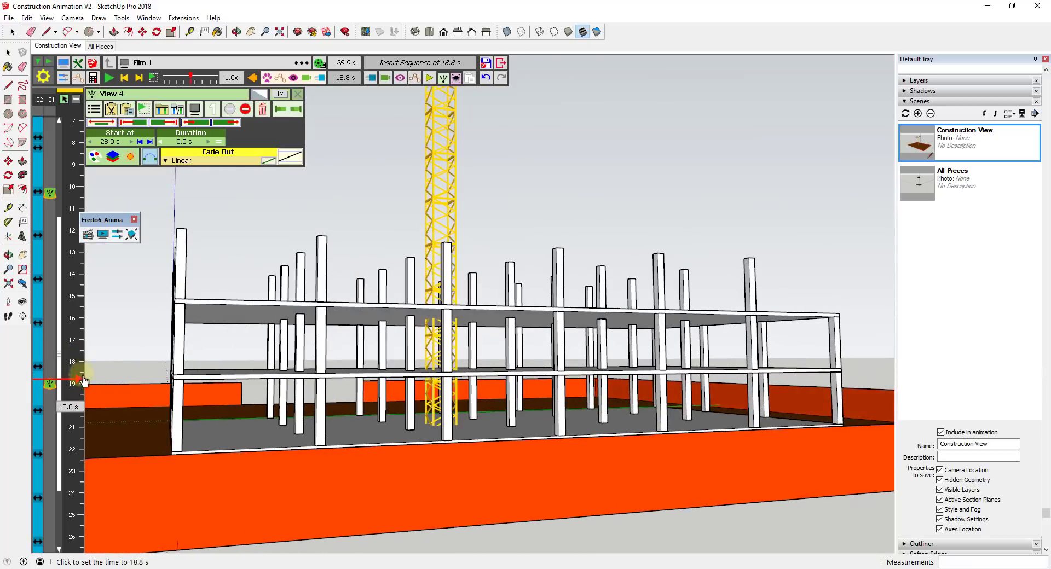
# Play the film from 18.8 s to its end, and scrub the timeline from 2.0 s to 10.2 s to review the camera moves.
pyautogui.click(109, 77)
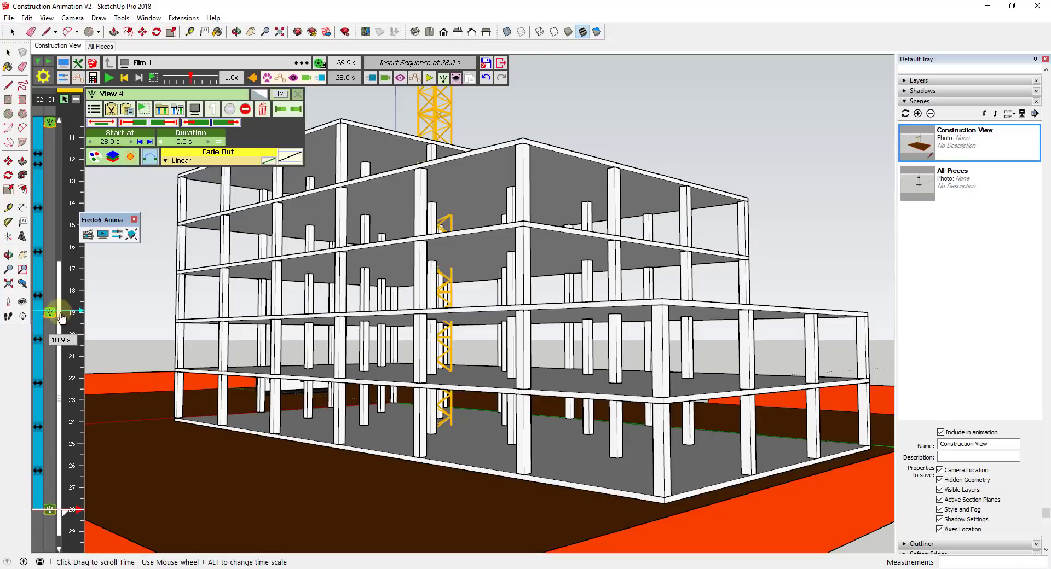
pyautogui.scroll(4, 64, 313)
pyautogui.scroll(5, 64, 313)
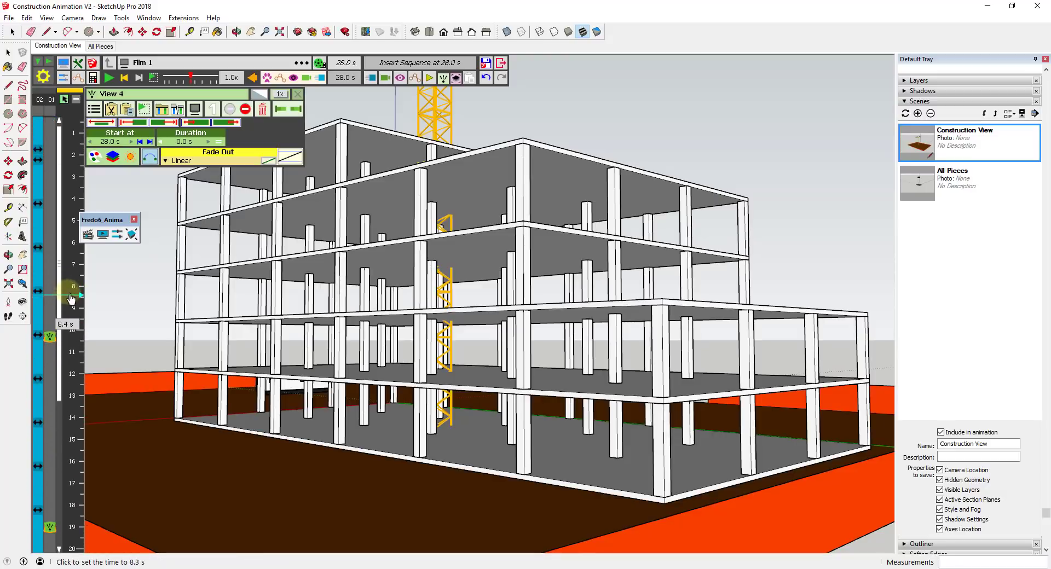
pyautogui.click(73, 167)
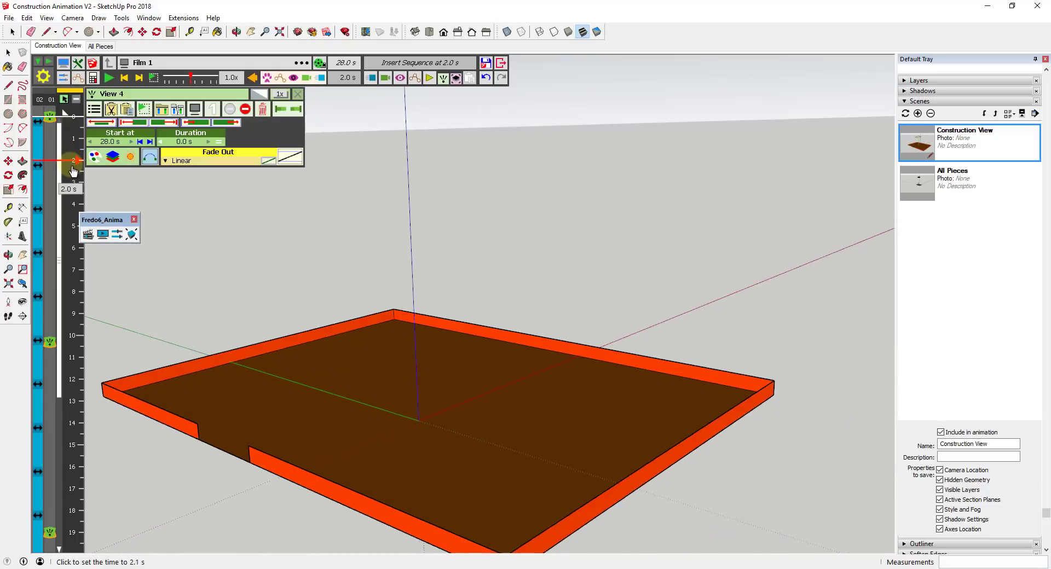
pyautogui.moveTo(73, 175); pyautogui.dragTo(68, 343)
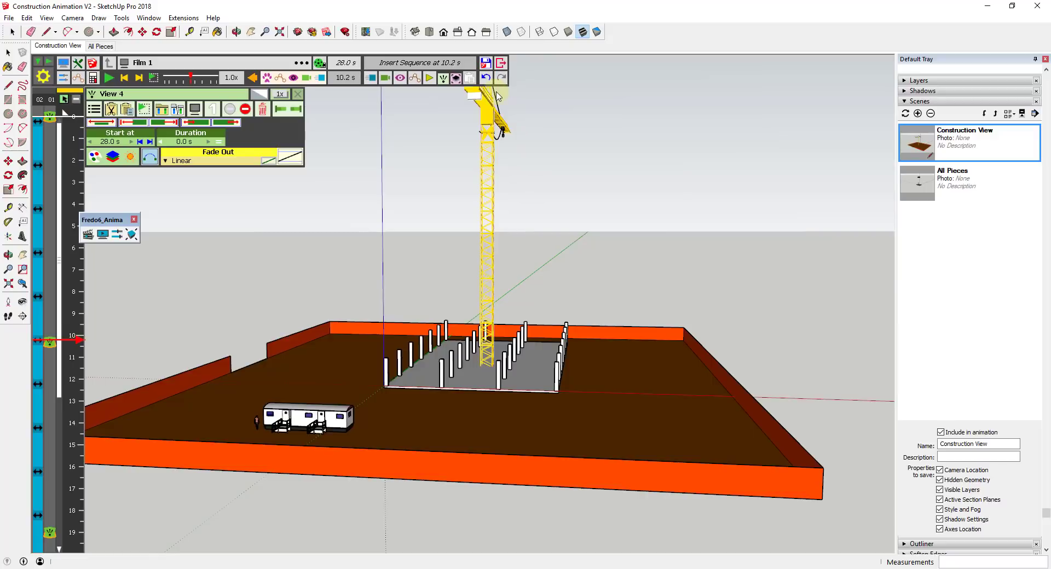
# Play the film from 10.2 s and stop it at 15.6 s, while the second-level slab is moving in.
pyautogui.click(109, 77)
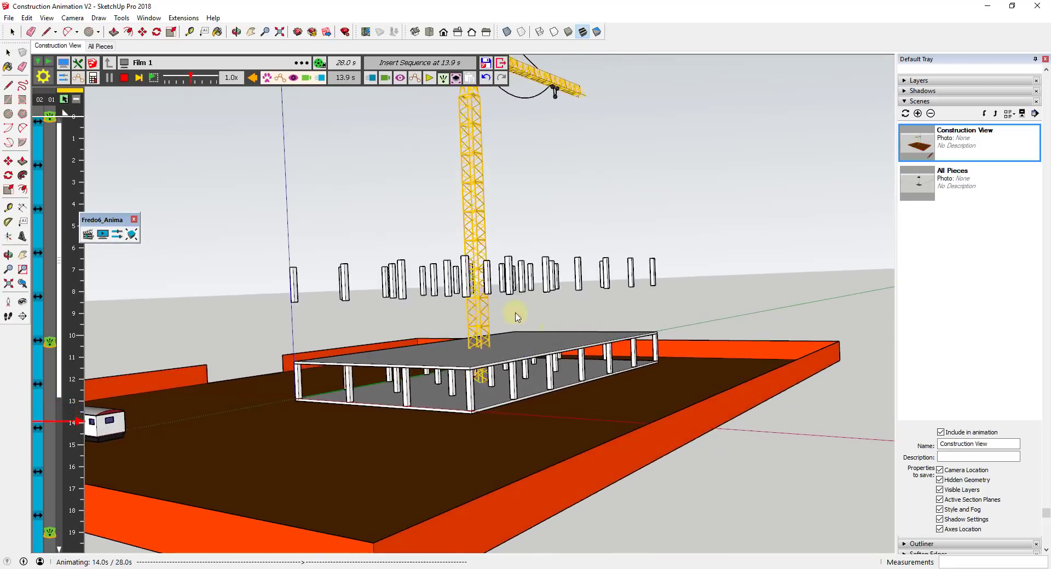
pyautogui.click(109, 78)
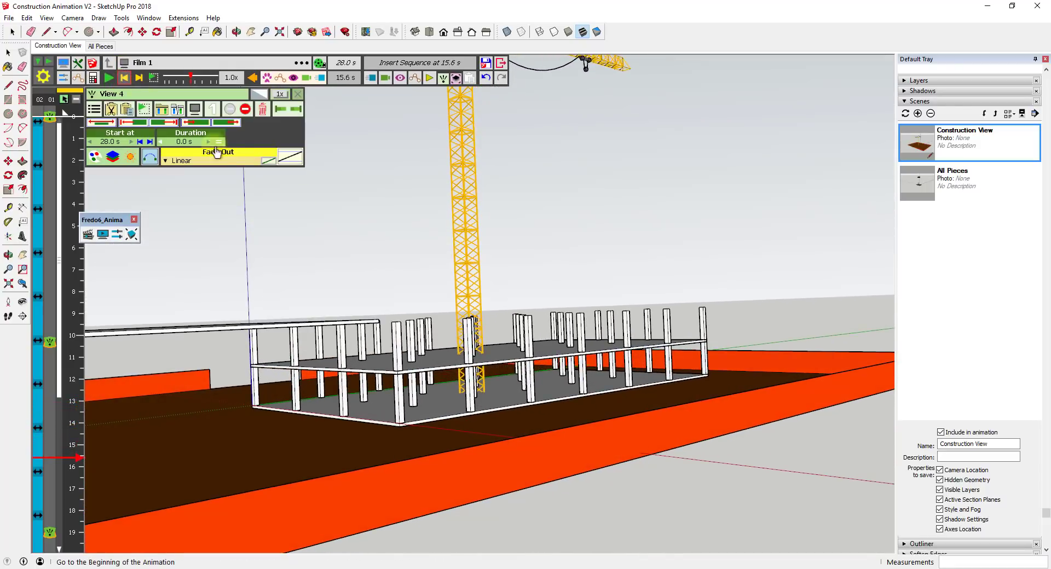
# Set the easing of the Slab L2 translation to OutExponential, moving the floating Animator toolbar clear of the easing choices.
pyautogui.click(38, 444)
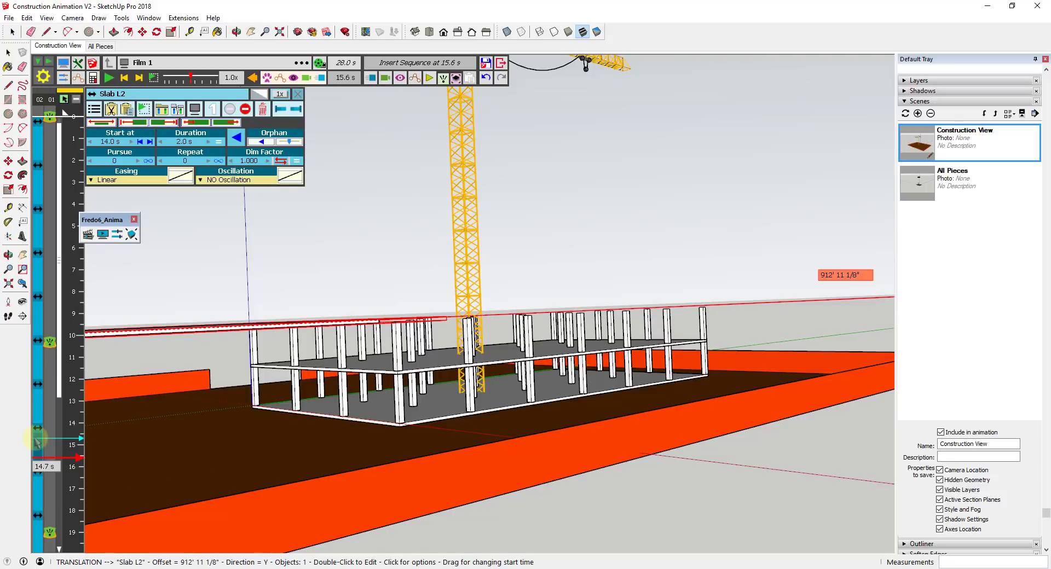
pyautogui.click(92, 181)
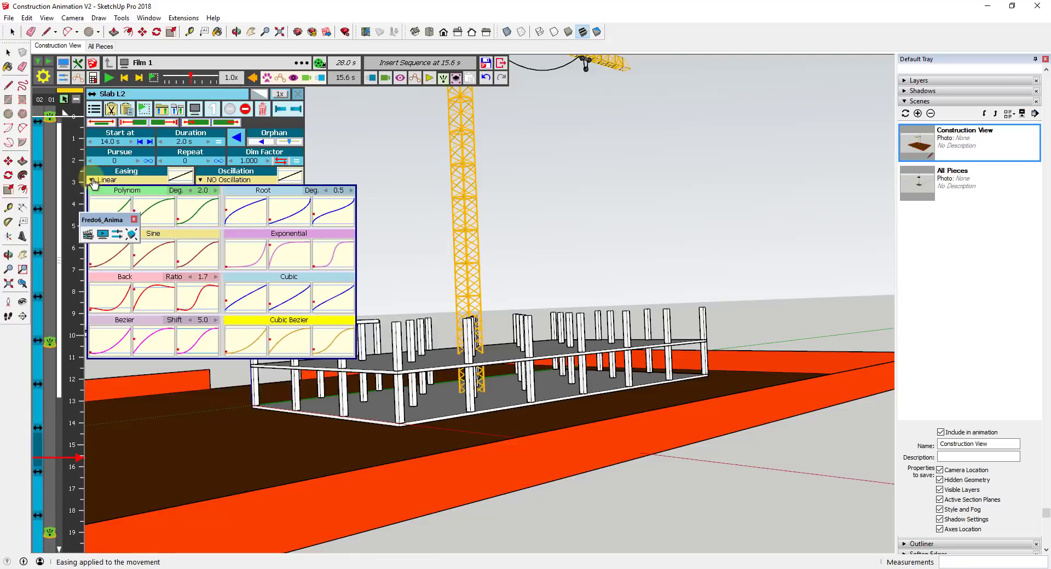
pyautogui.moveTo(108, 218)
pyautogui.mouseDown()
pyautogui.moveTo(377, 155)
pyautogui.moveTo(355, 139)
pyautogui.mouseUp()
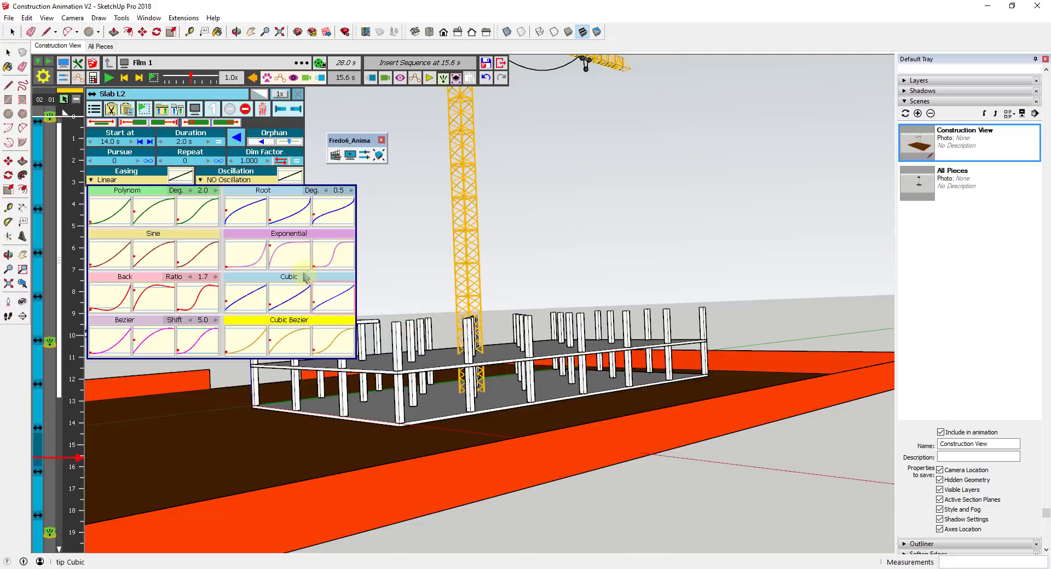
pyautogui.click(282, 255)
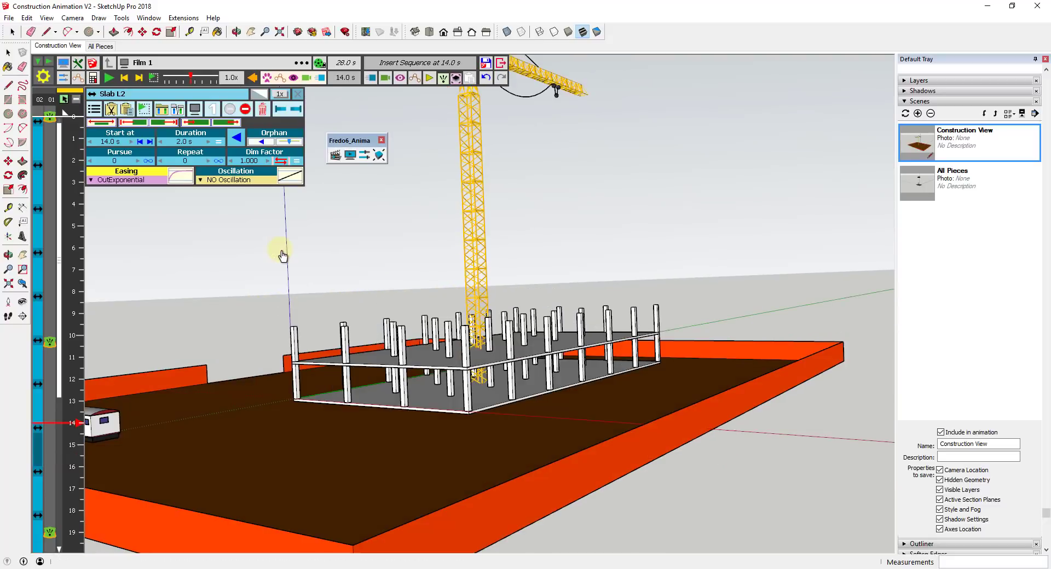
# Play the film from 14.0 s to its end to check the slab's new easing.
pyautogui.click(73, 430)
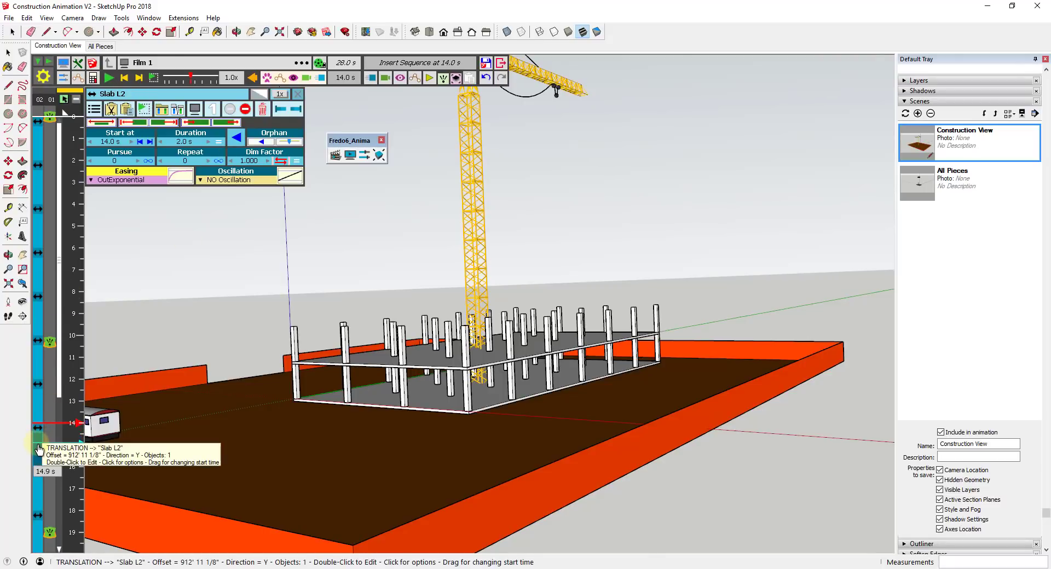
pyautogui.click(110, 78)
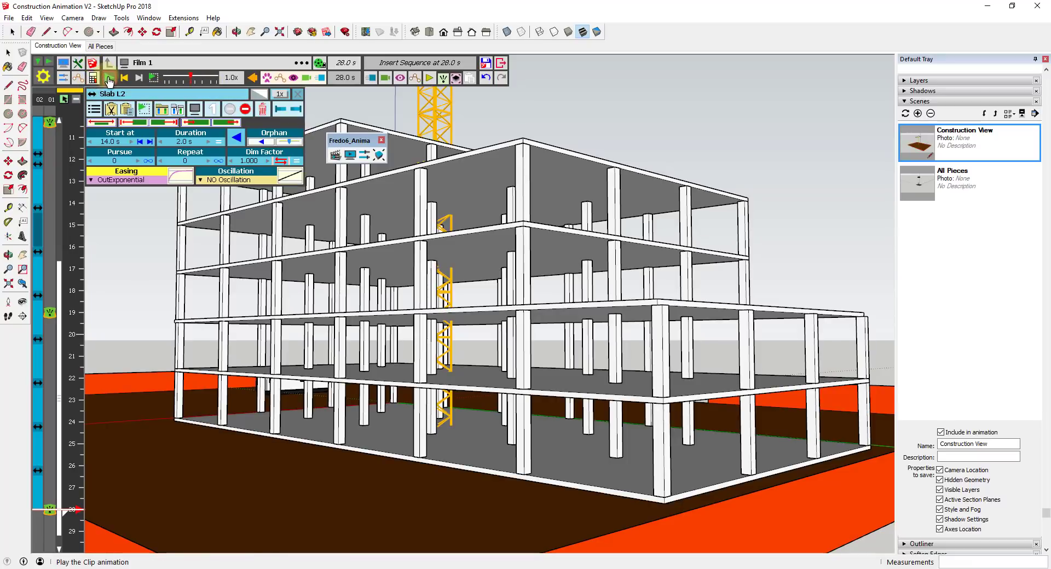
# Open the video generation settings, keep MP4 and MOV as the formats, and name the movie Construction Animation.
pyautogui.click(320, 67)
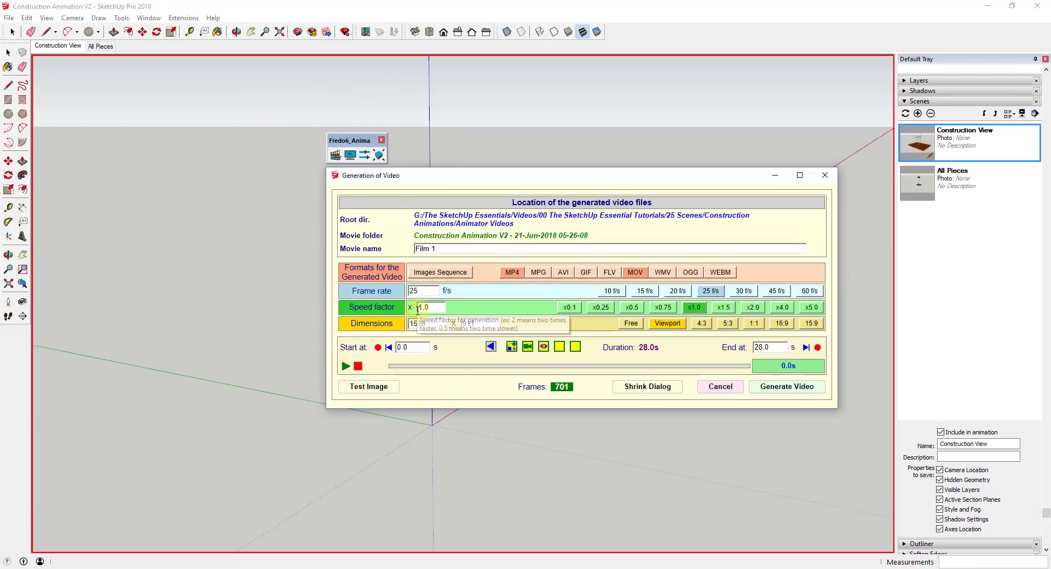
pyautogui.click(517, 275)
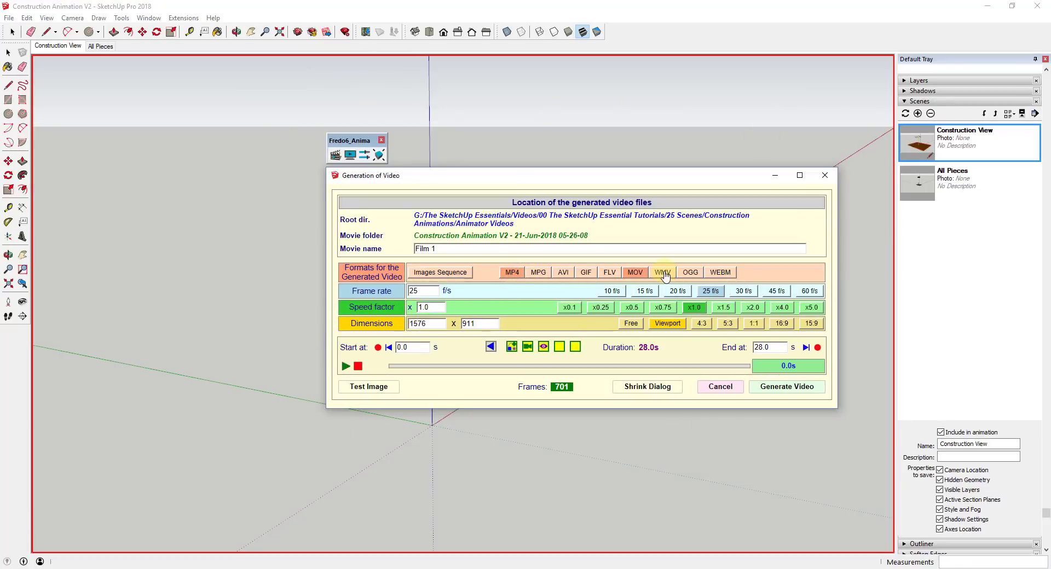
pyautogui.click(635, 273)
pyautogui.click(637, 273)
pyautogui.click(459, 249)
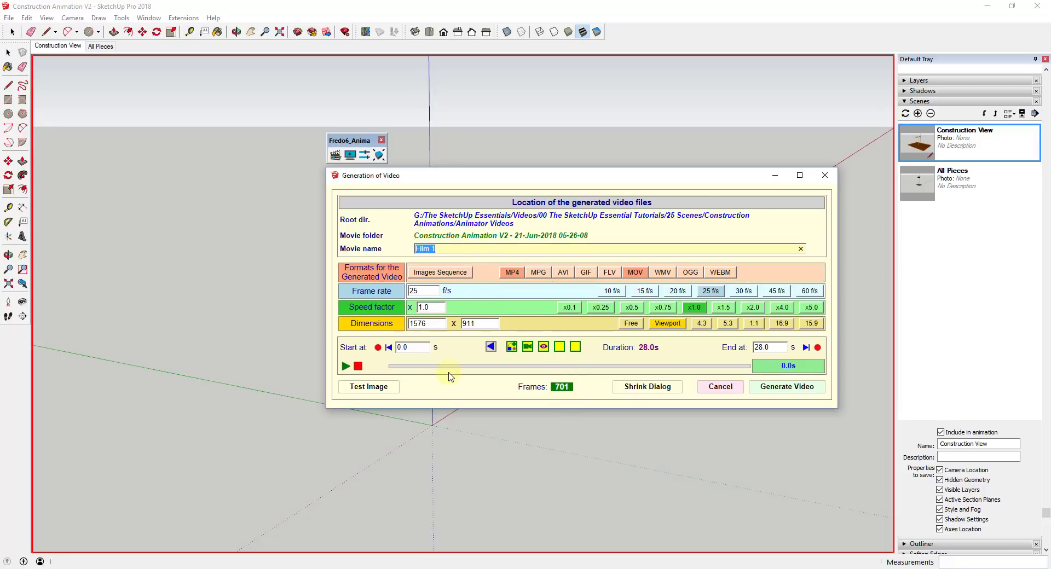
pyautogui.write('Consturc')
pyautogui.press('BackSpace')
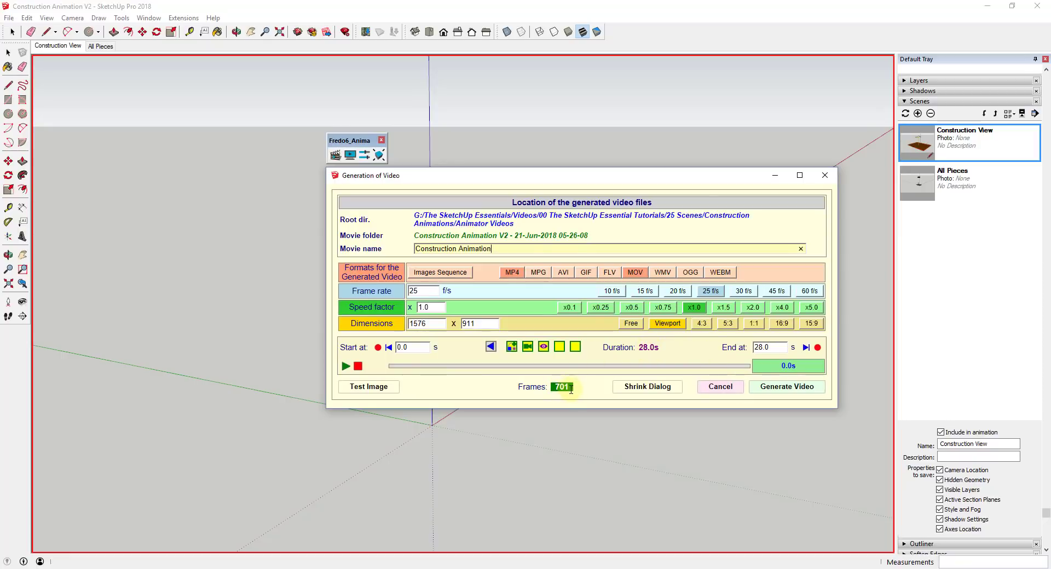
# Try a video speed factor of 2.0 and return it to 1.0.
pyautogui.click(748, 312)
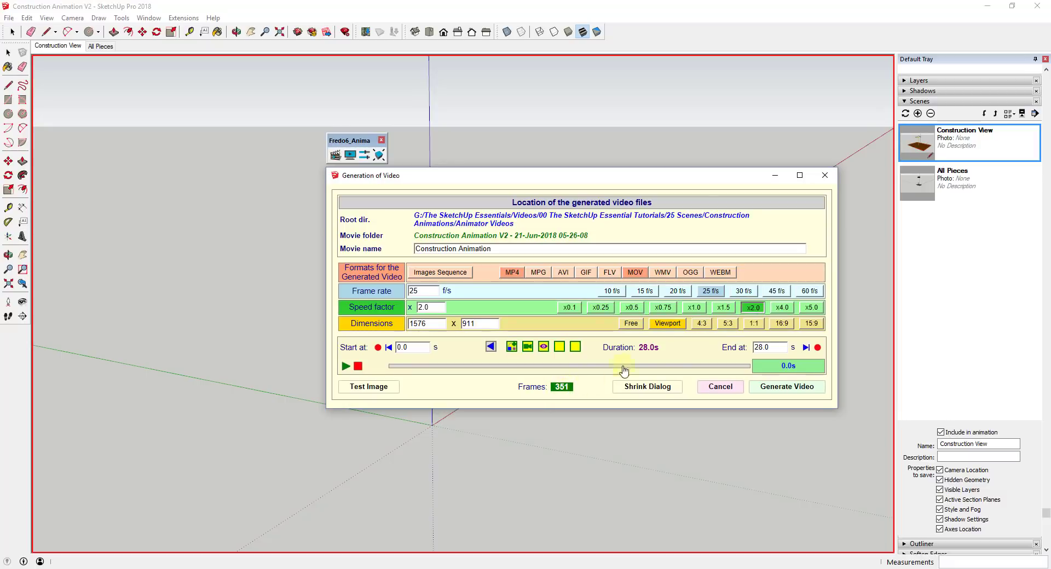
pyautogui.click(693, 308)
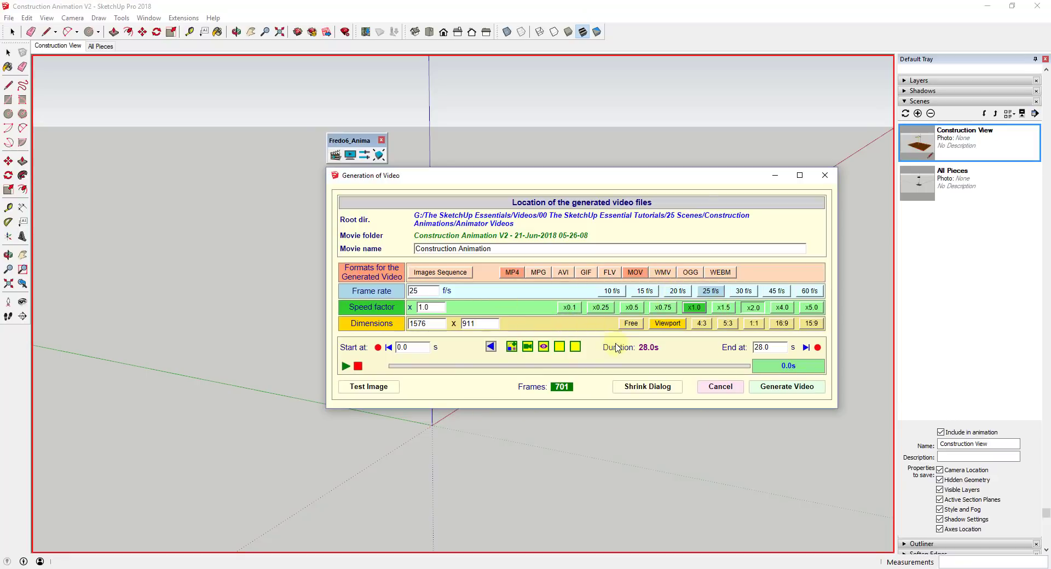
# Render a test image of the video and close its preview.
pyautogui.click(369, 388)
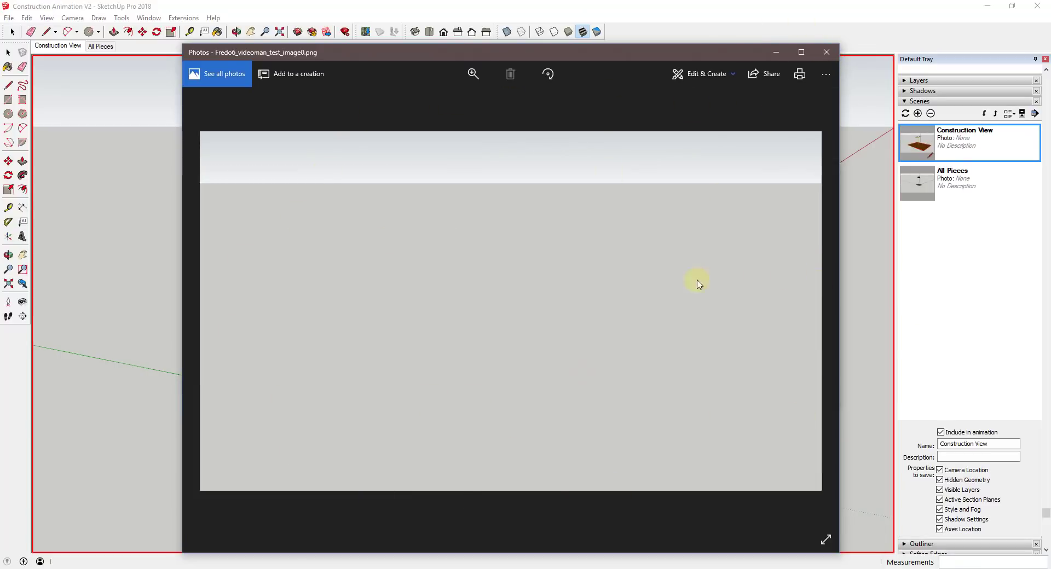
pyautogui.click(827, 53)
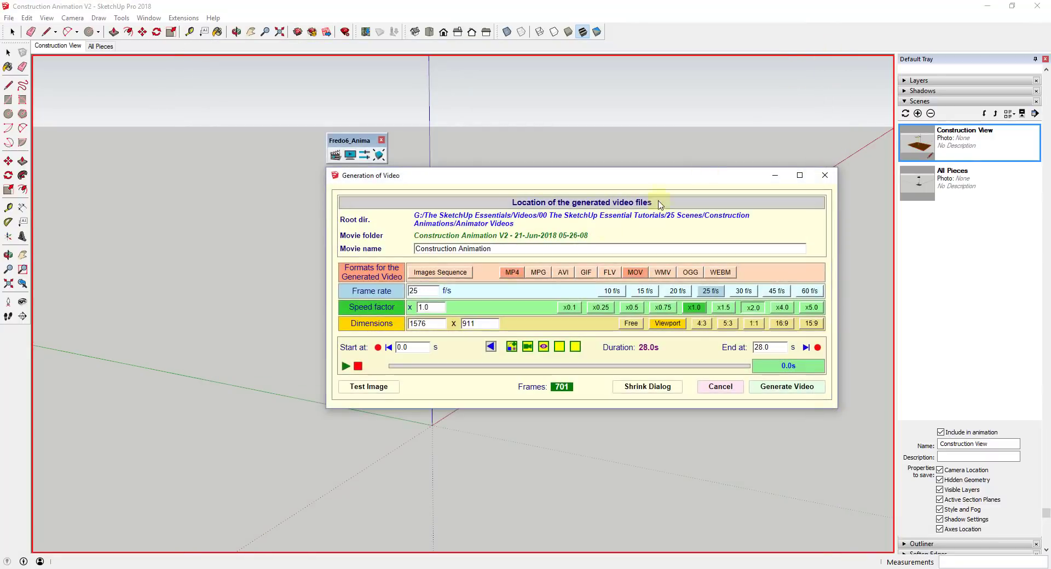
pyautogui.click(781, 387)
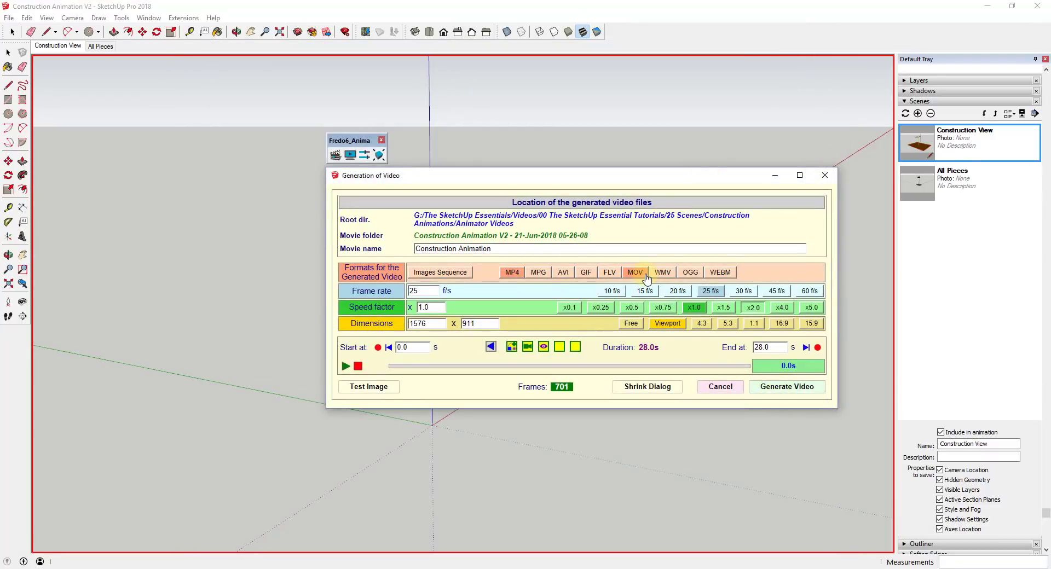